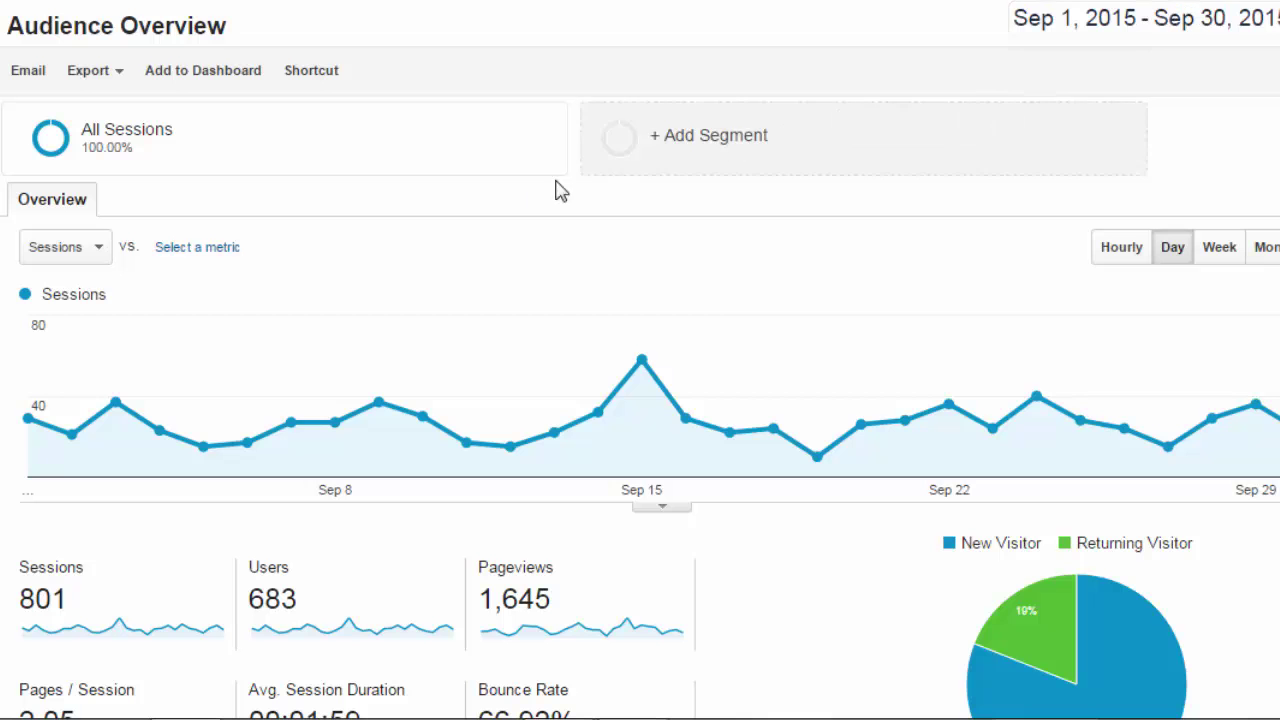
Examine the September 2015 sessions chart and the summary metrics for all sessions in the Audience Overview report
mouse_move(187, 432)
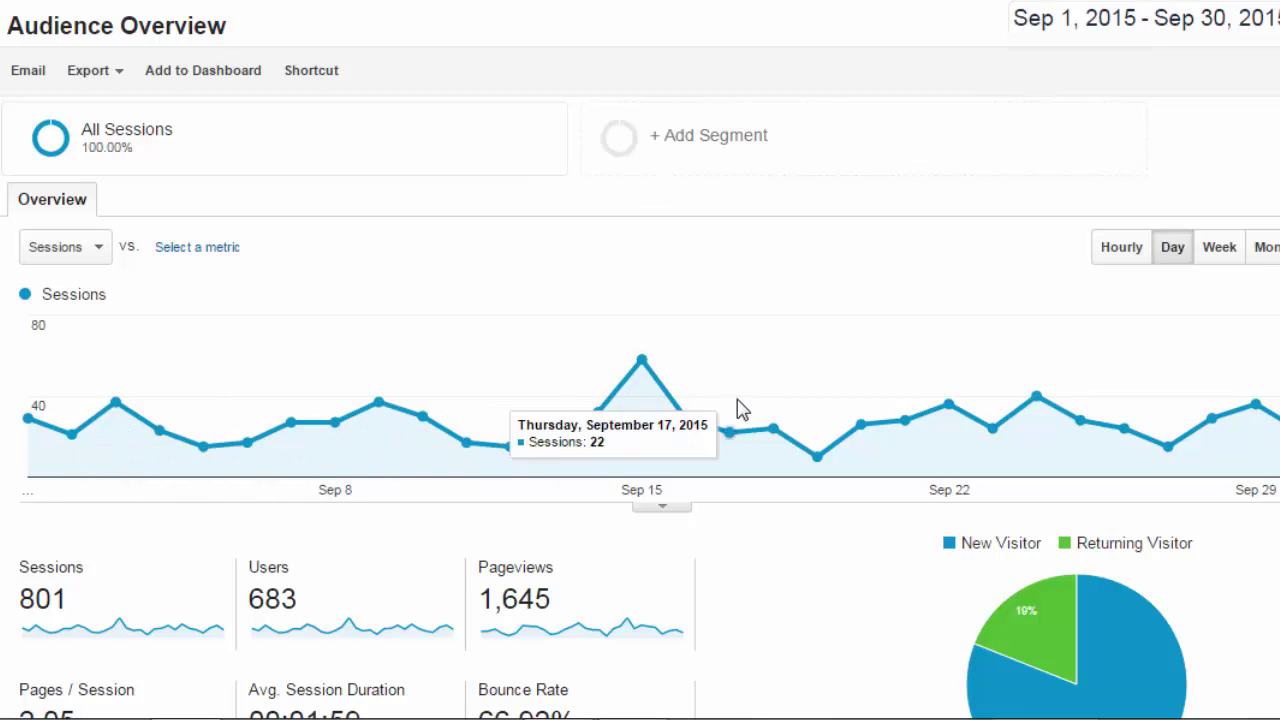
scroll(337, 516, down, 3)
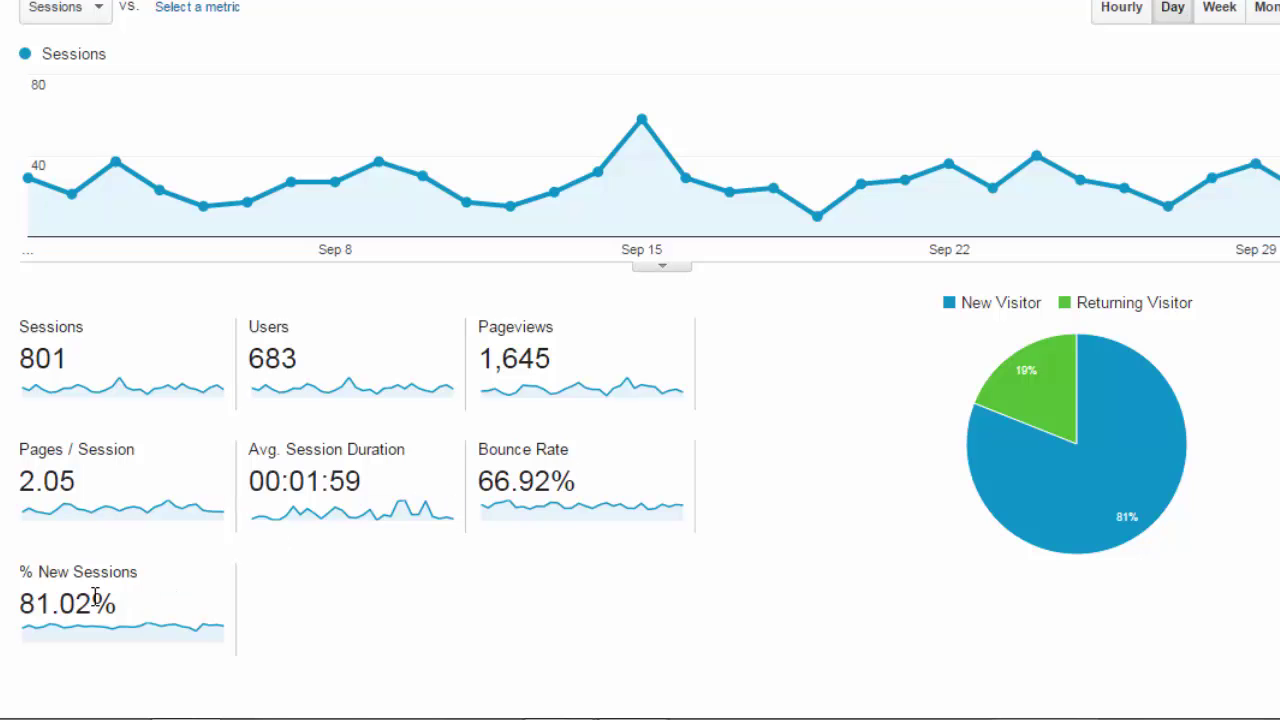
scroll(457, 557, up, 3)
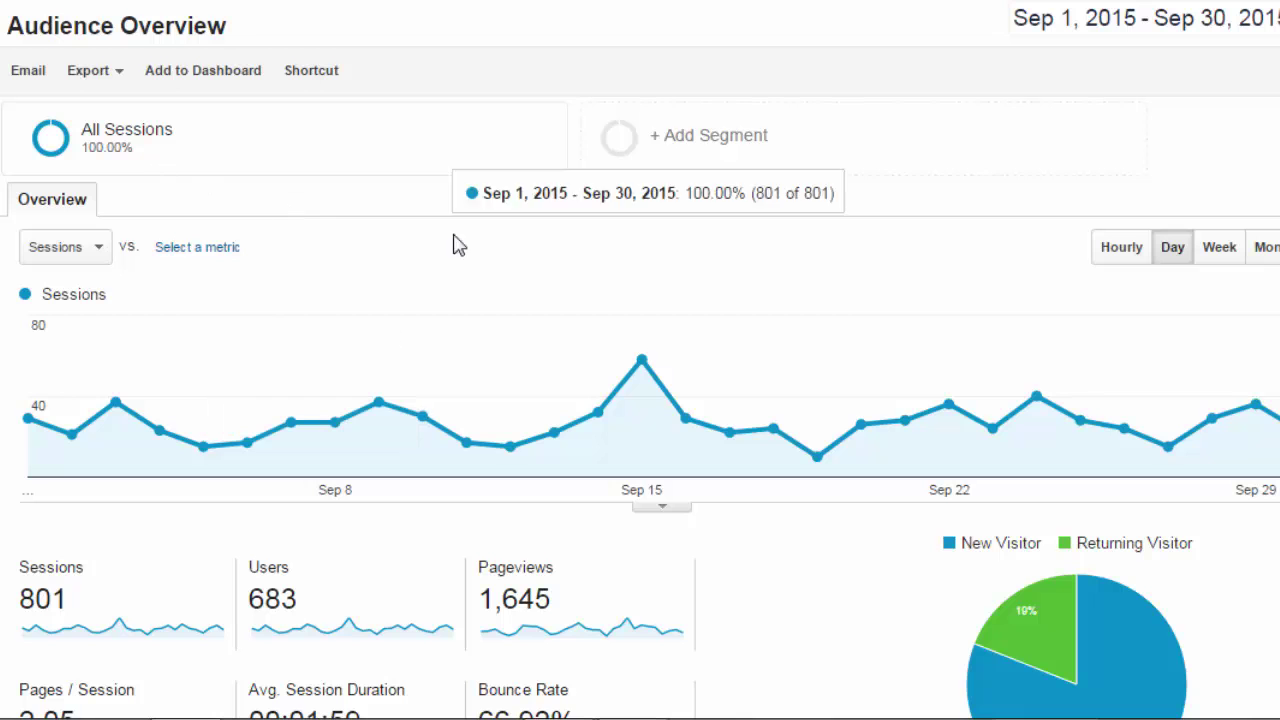
mouse_move(99, 147)
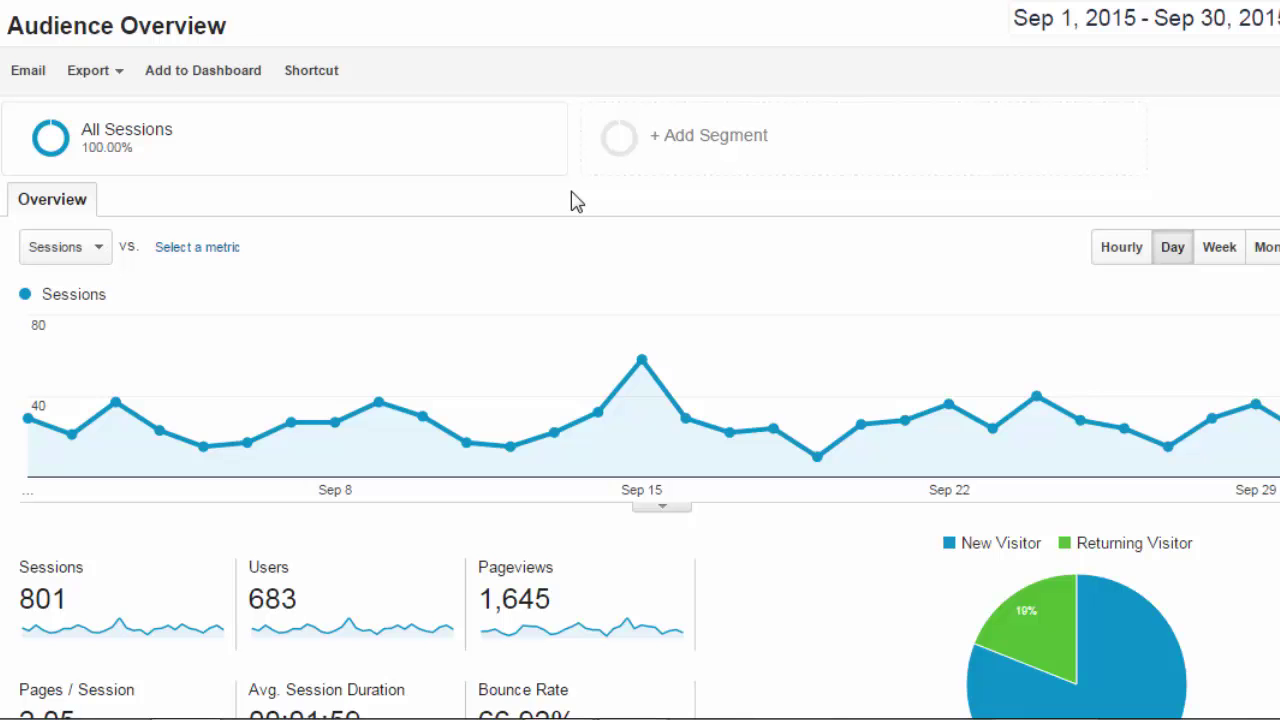
mouse_move(294, 149)
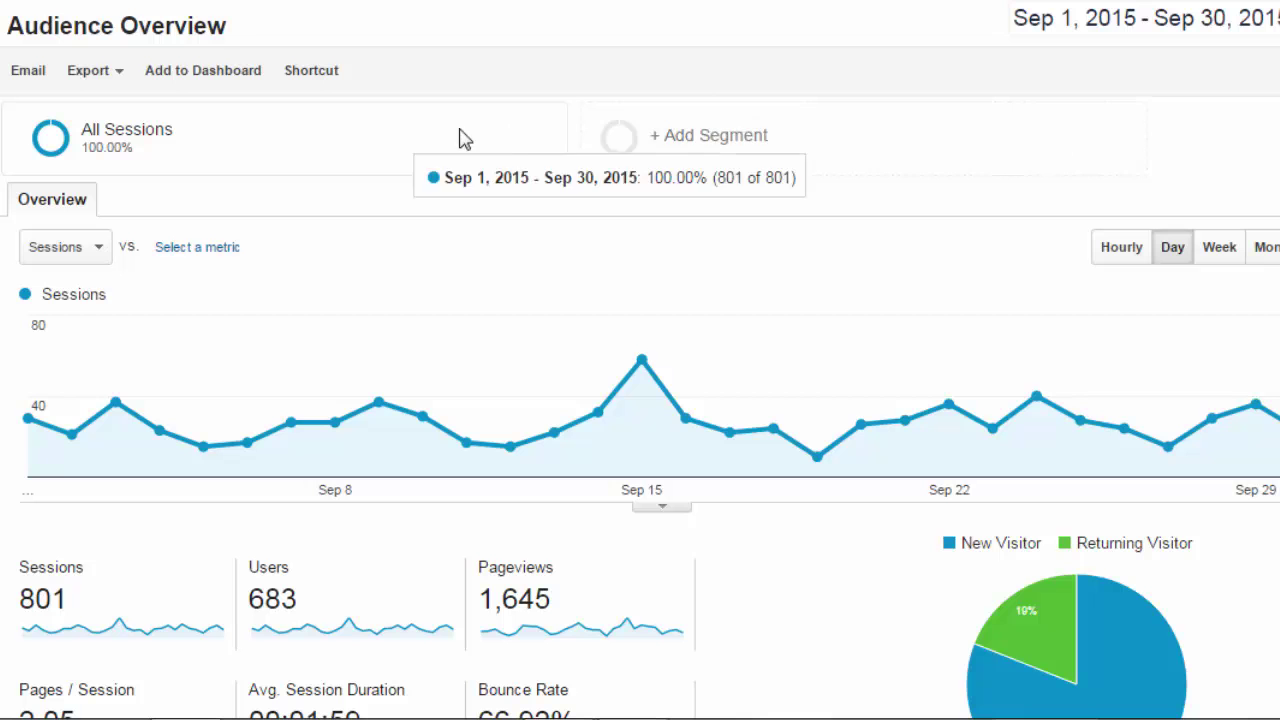
Apply the Direct Traffic and Organic Traffic segments to the report alongside All Sessions
click(731, 154)
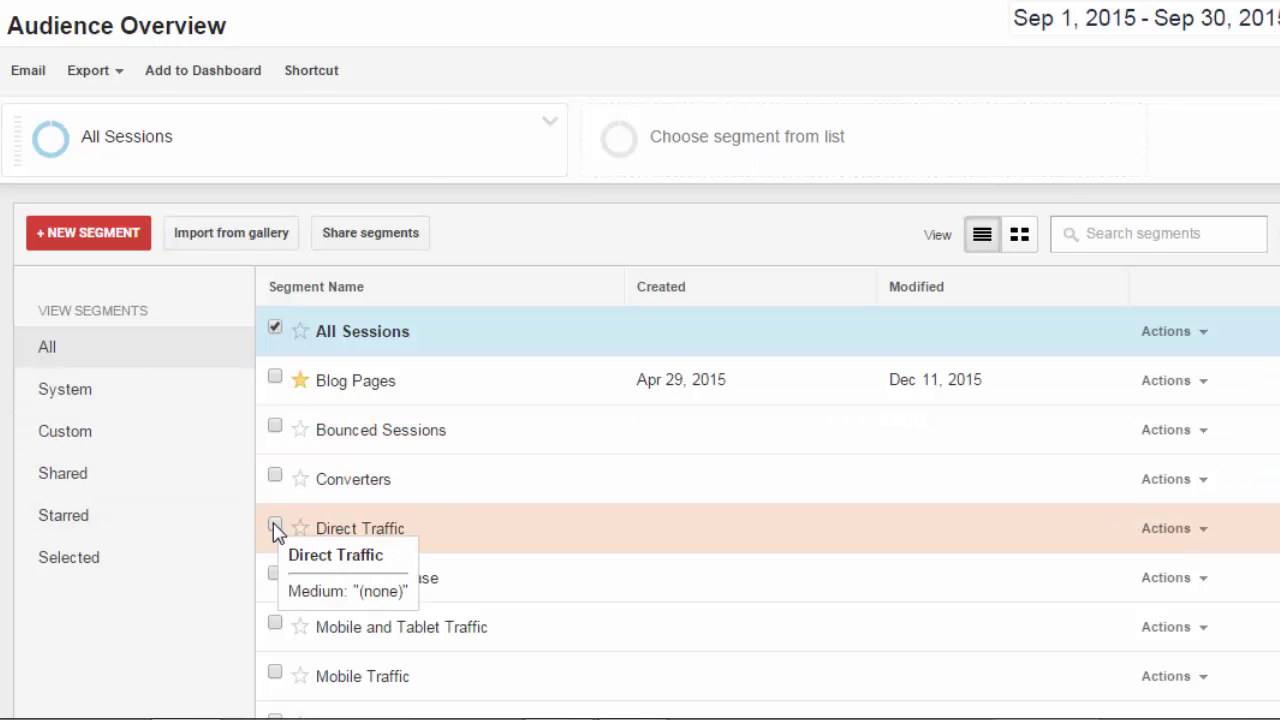
click(275, 528)
scroll(414, 528, down, 3)
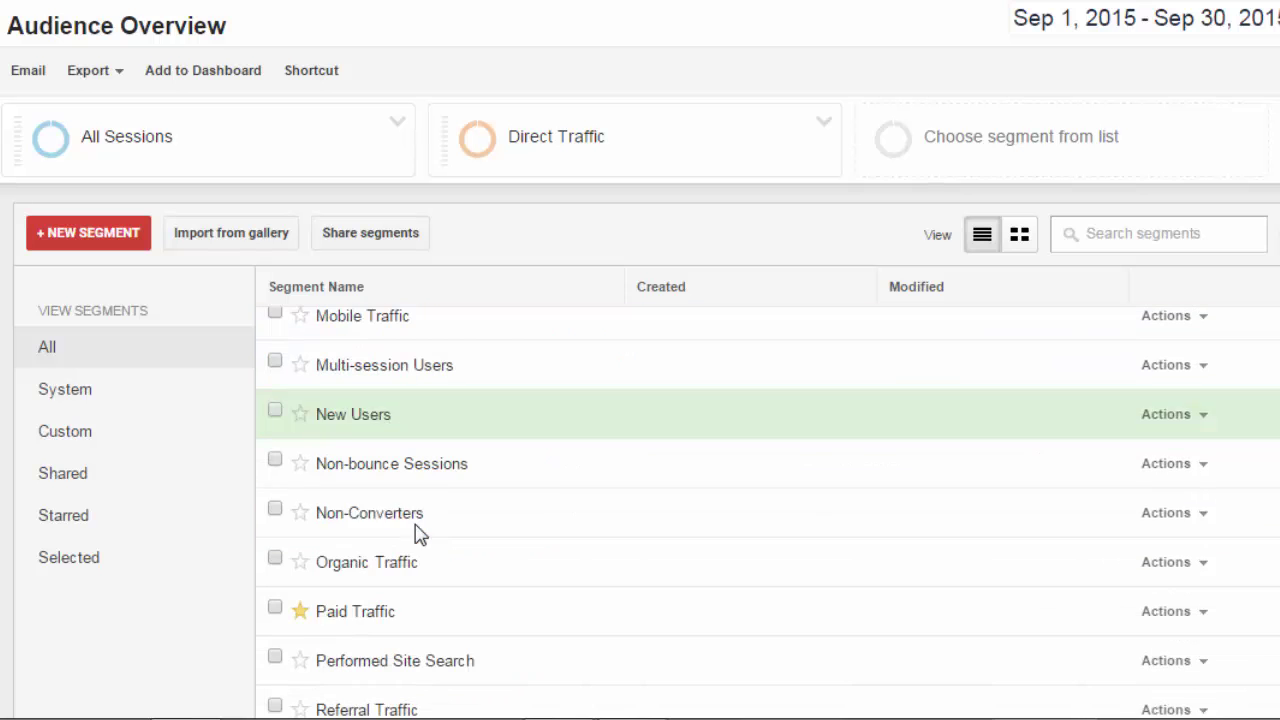
click(275, 561)
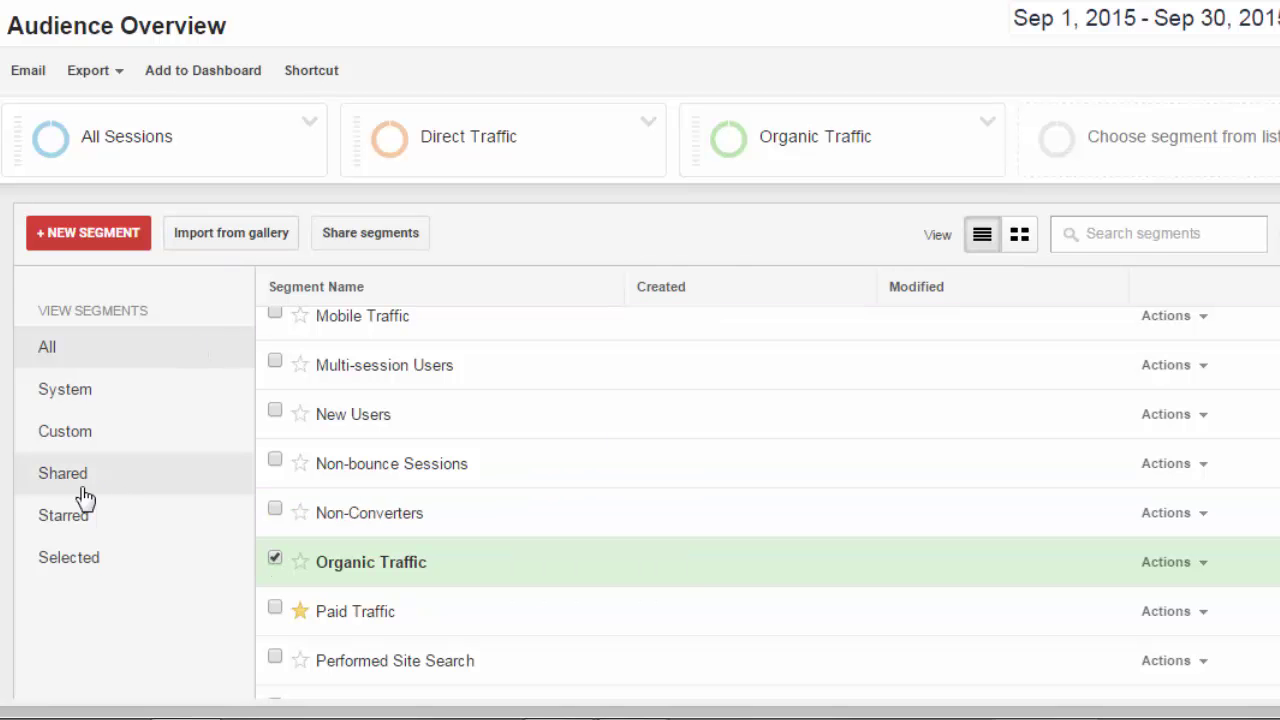
scroll(170, 531, down, 2)
click(80, 530)
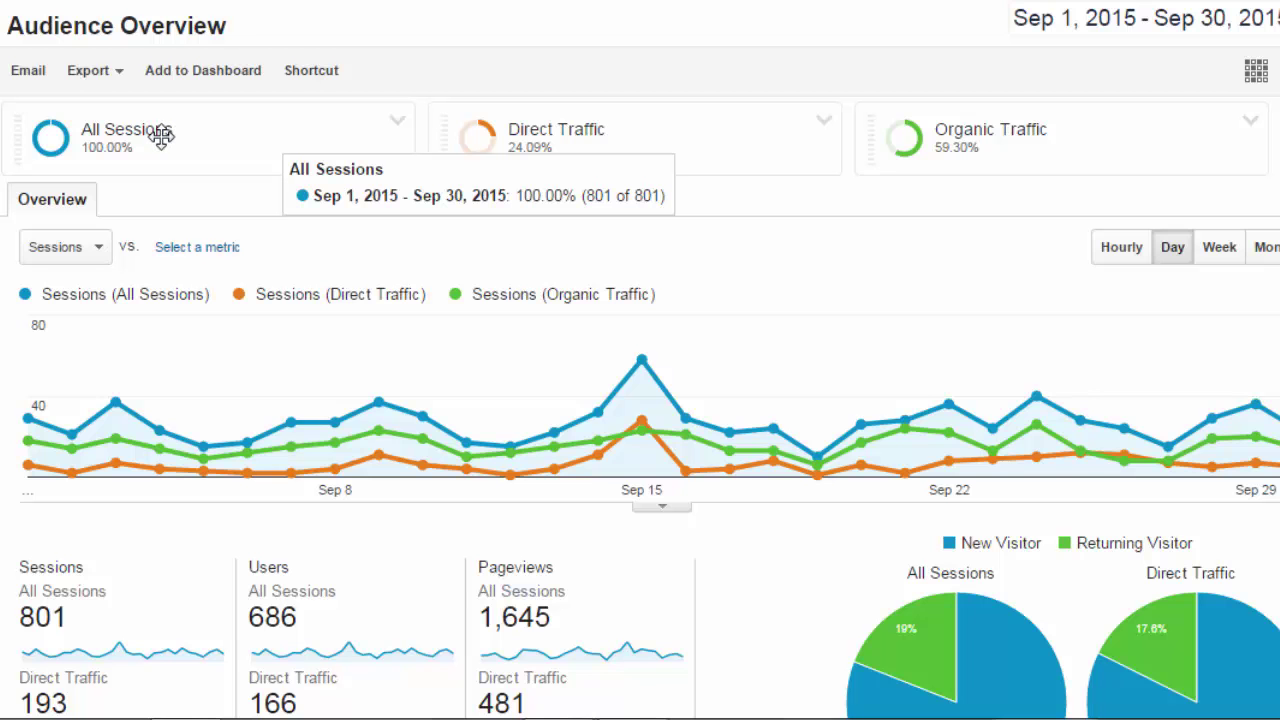
Compare the shares of the All Sessions, Direct Traffic and Organic Traffic segments and their daily sessions around Sep 15
mouse_move(588, 143)
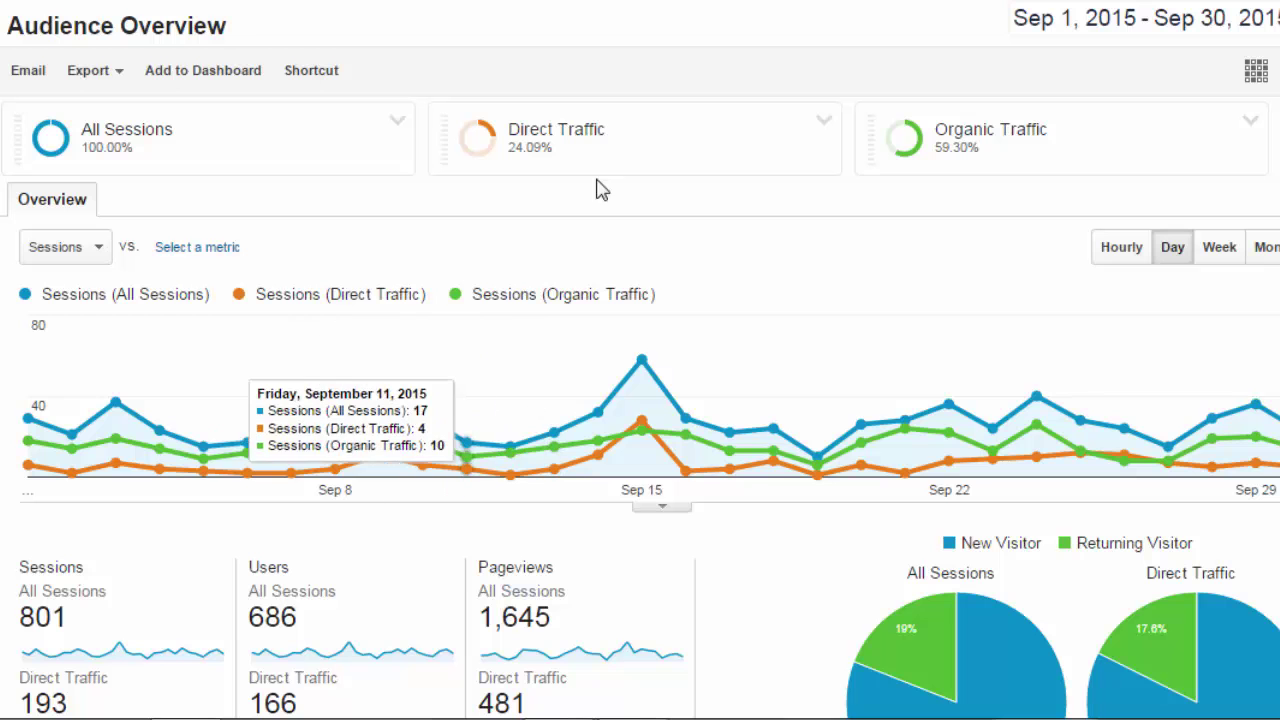
mouse_move(514, 157)
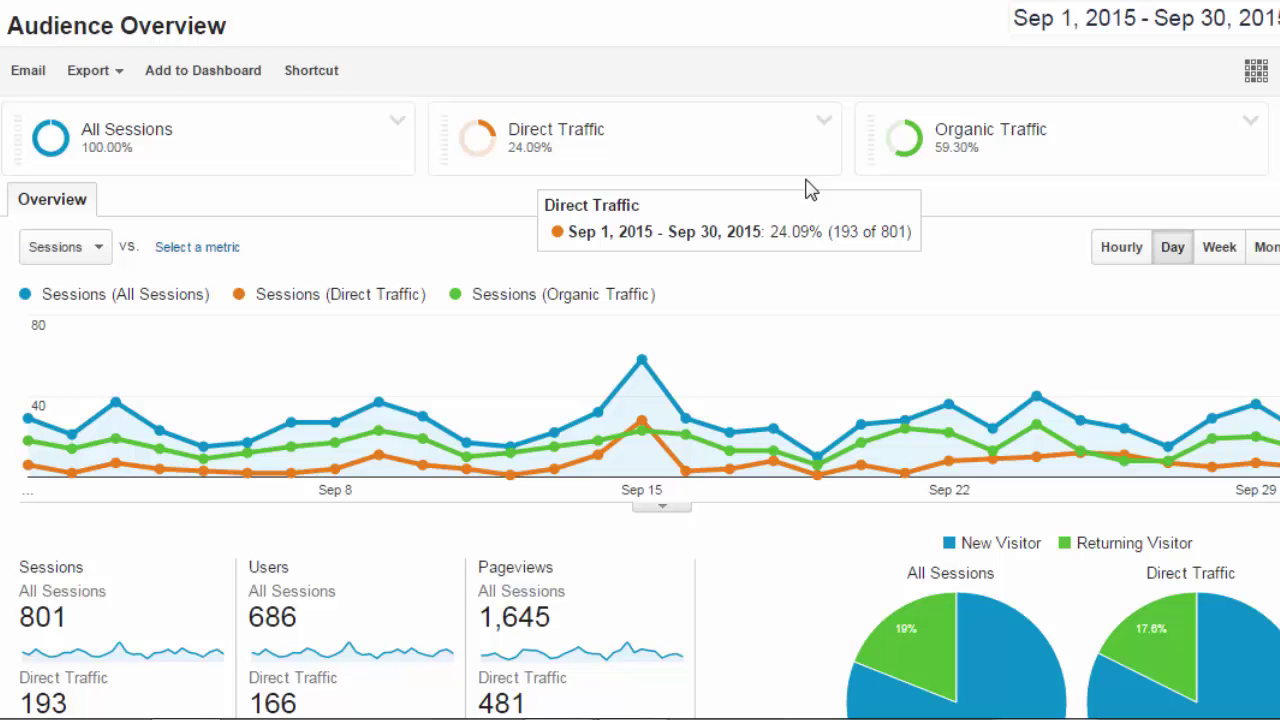
mouse_move(930, 148)
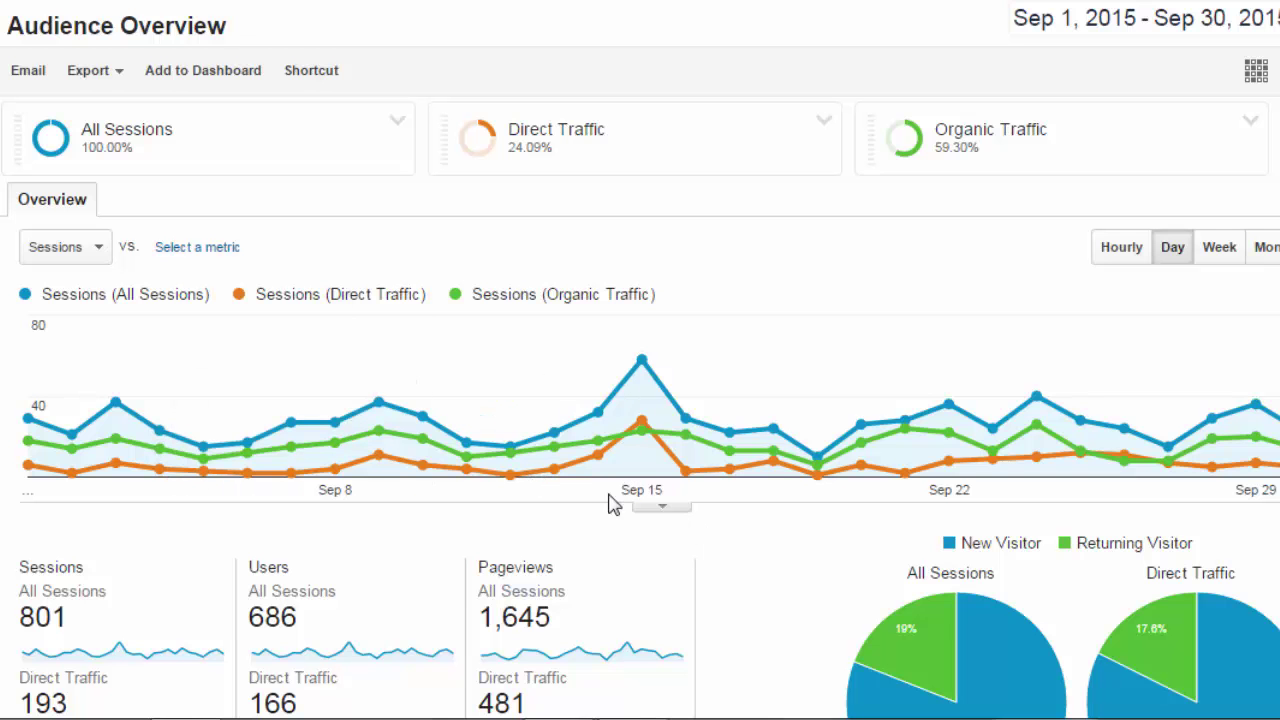
mouse_move(626, 484)
mouse_move(645, 430)
mouse_move(537, 158)
Remove the Organic Traffic and Direct Traffic segments from the report
click(1251, 129)
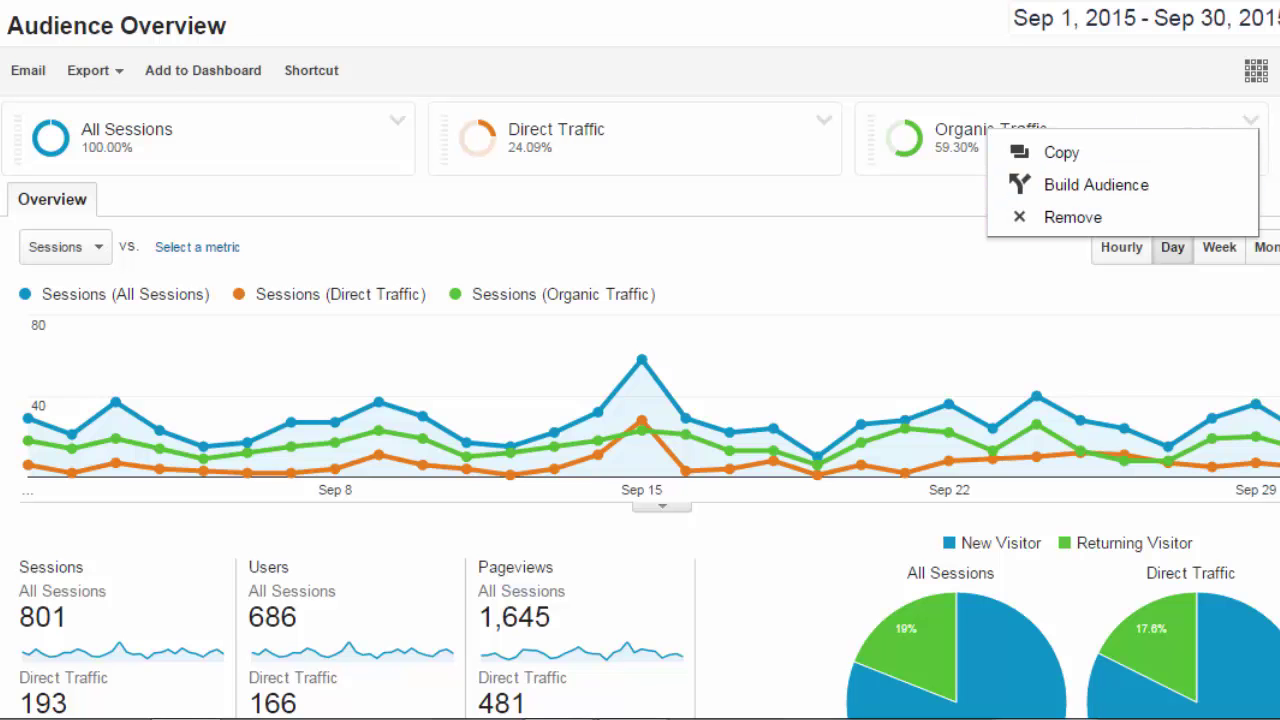
click(1070, 220)
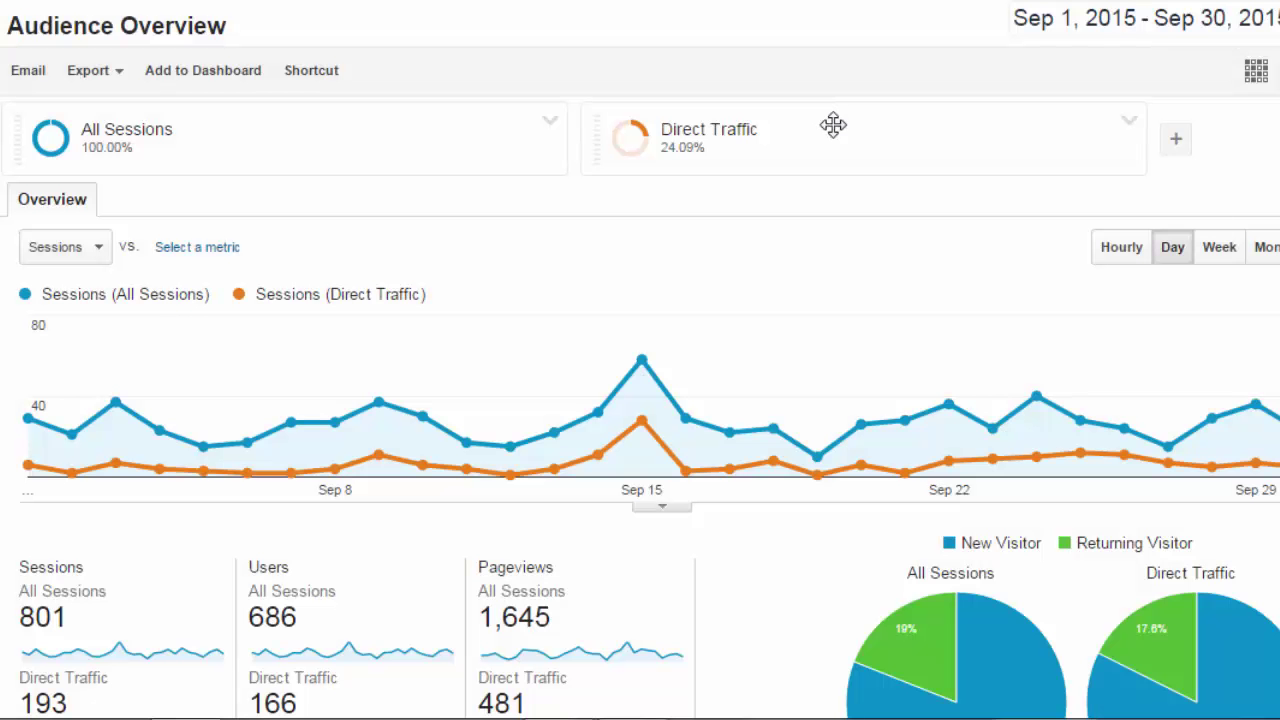
click(1130, 122)
click(955, 218)
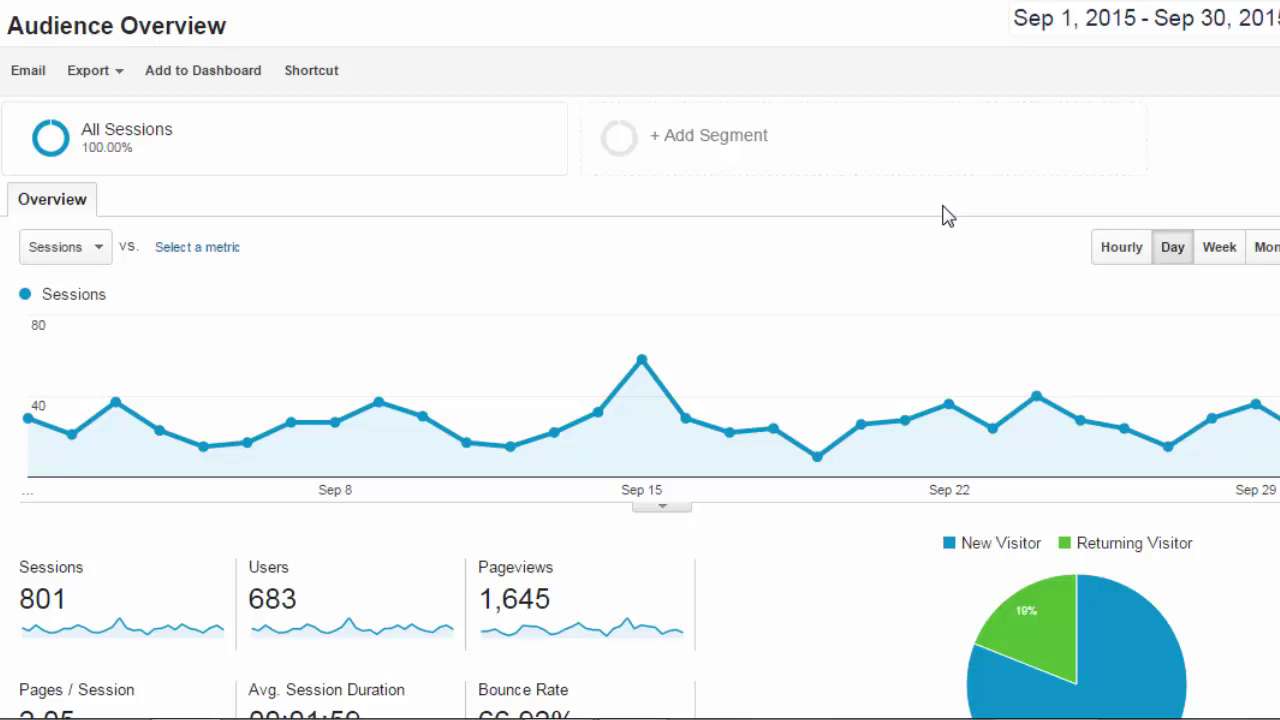
Apply the Mobile Traffic and Tablet Traffic segments to the report and remove the All Sessions segment
click(682, 140)
scroll(357, 552, down, 1)
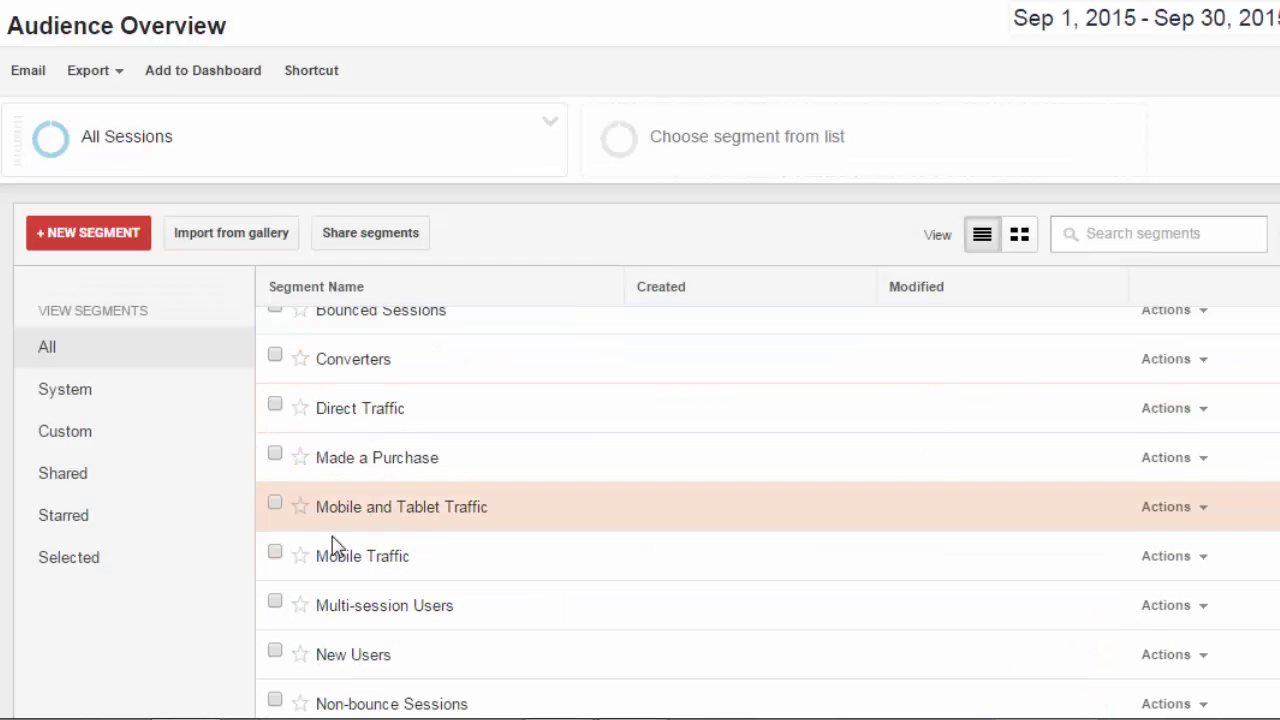
click(275, 555)
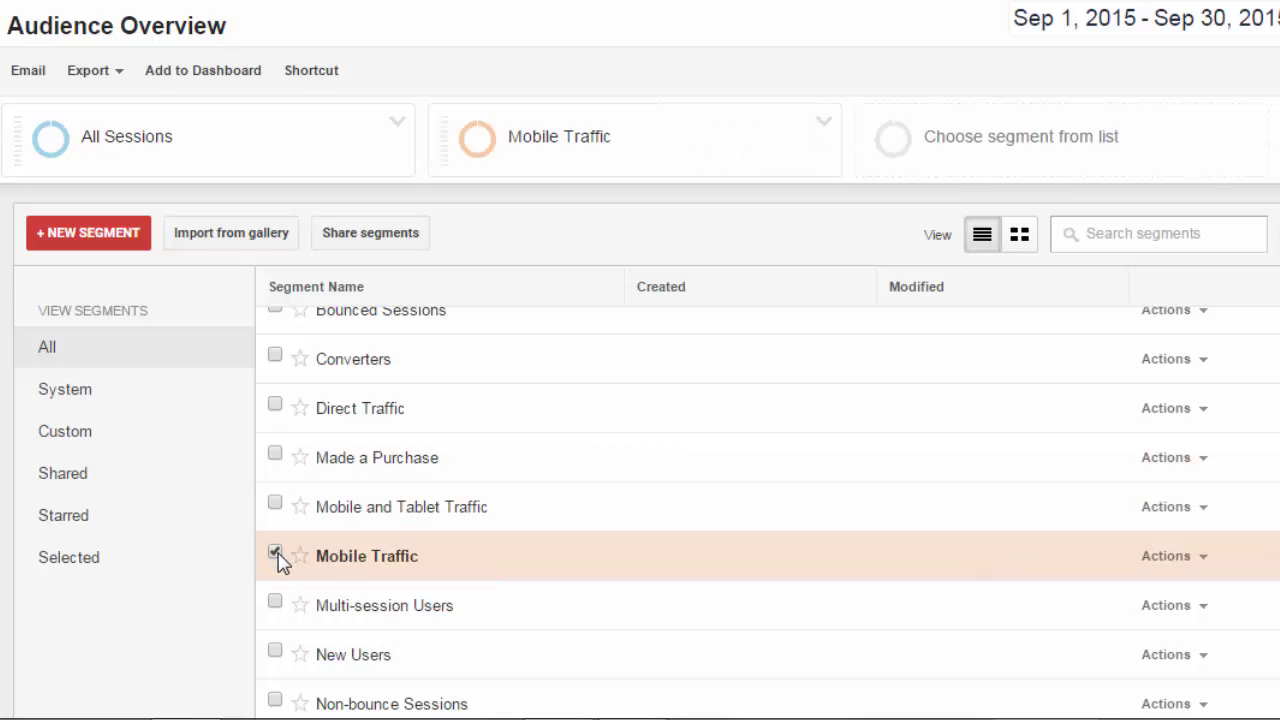
scroll(432, 615, down, 4)
scroll(430, 617, down, 5)
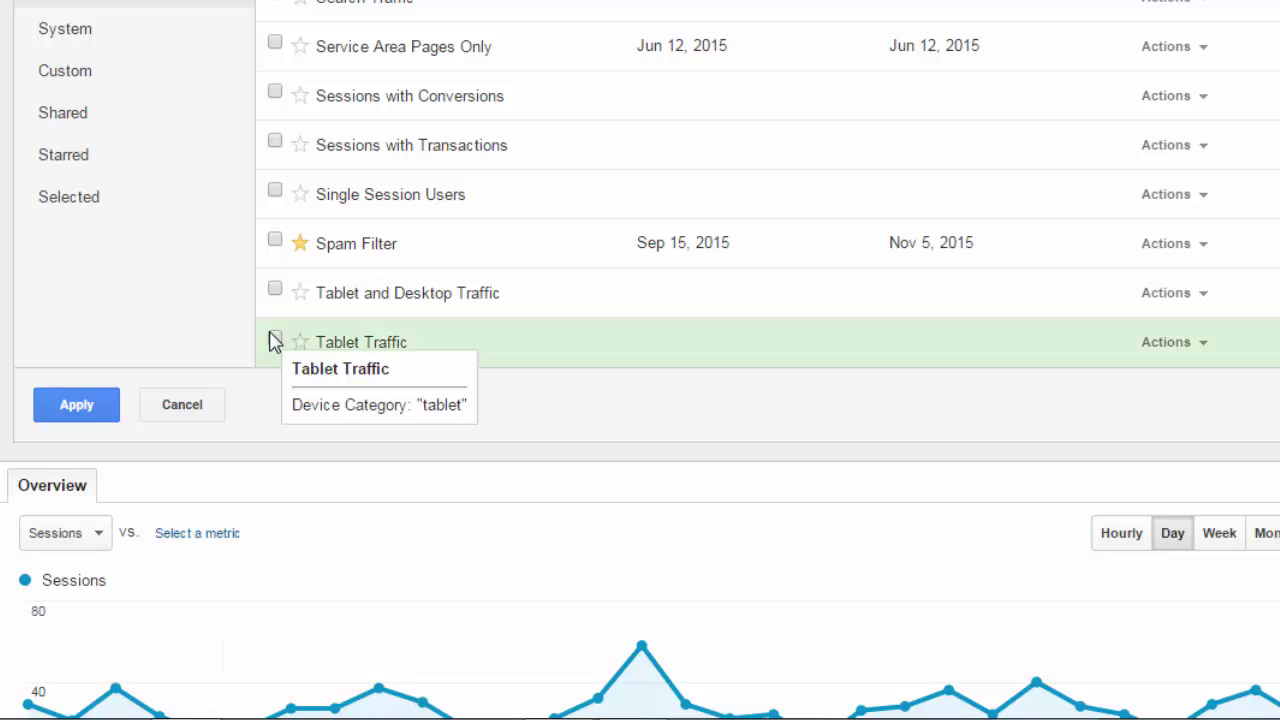
click(275, 340)
click(85, 410)
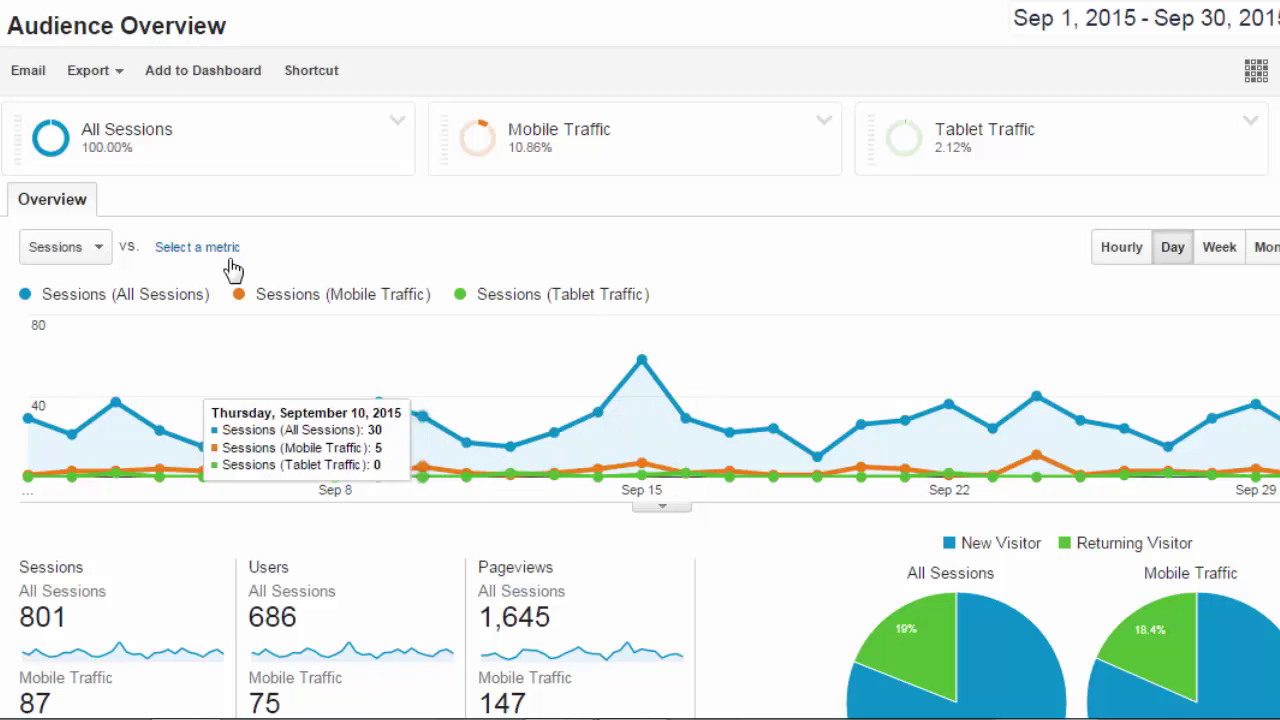
click(399, 123)
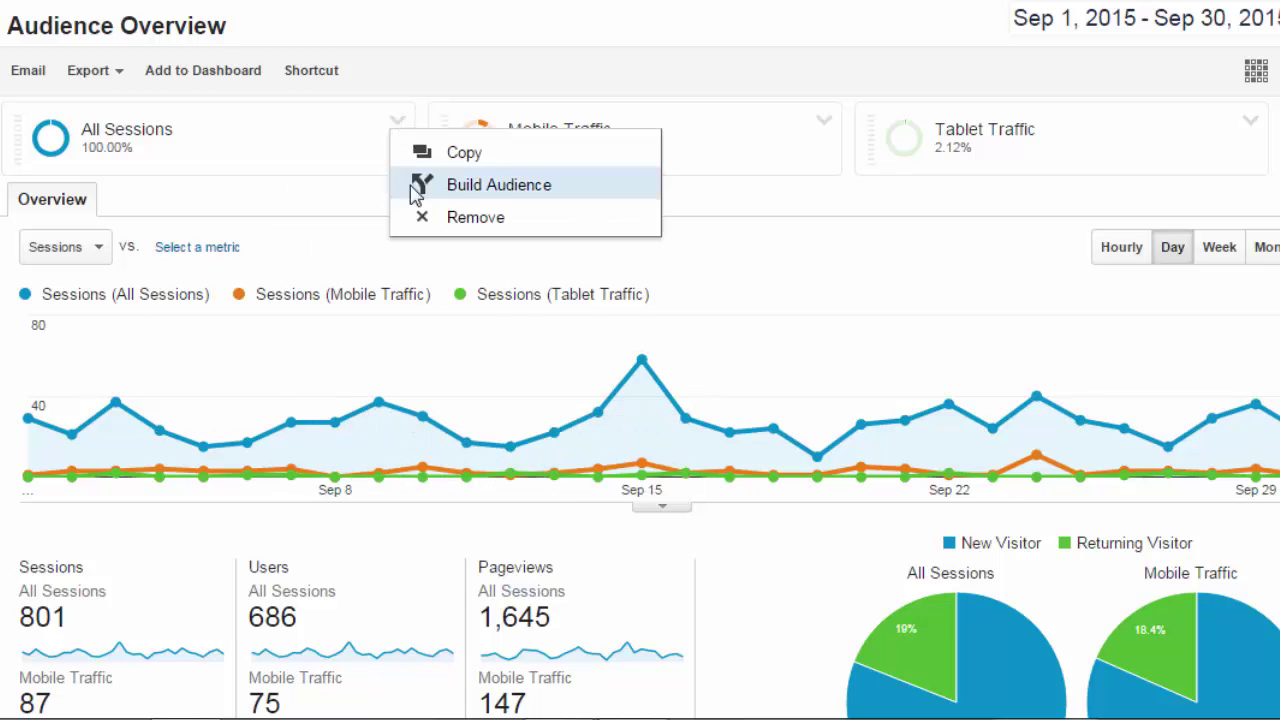
click(449, 228)
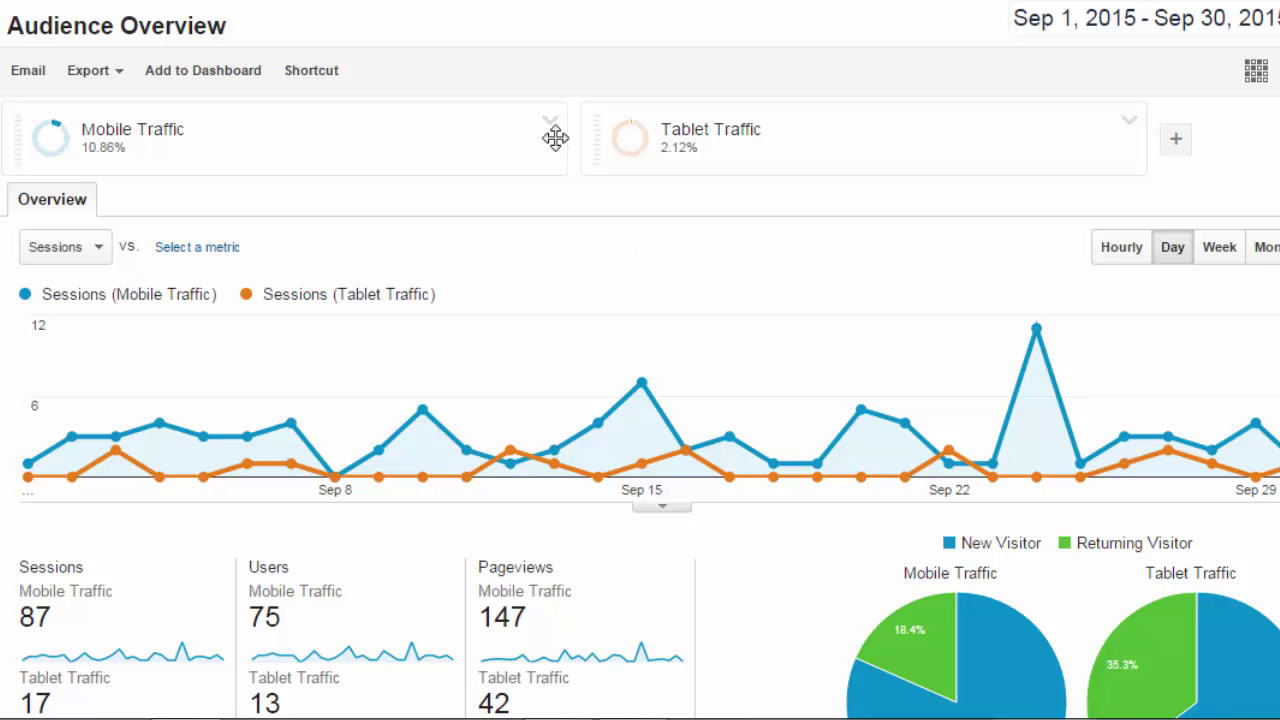
Remove the Tablet Traffic and Mobile Traffic segments from the report
click(1127, 127)
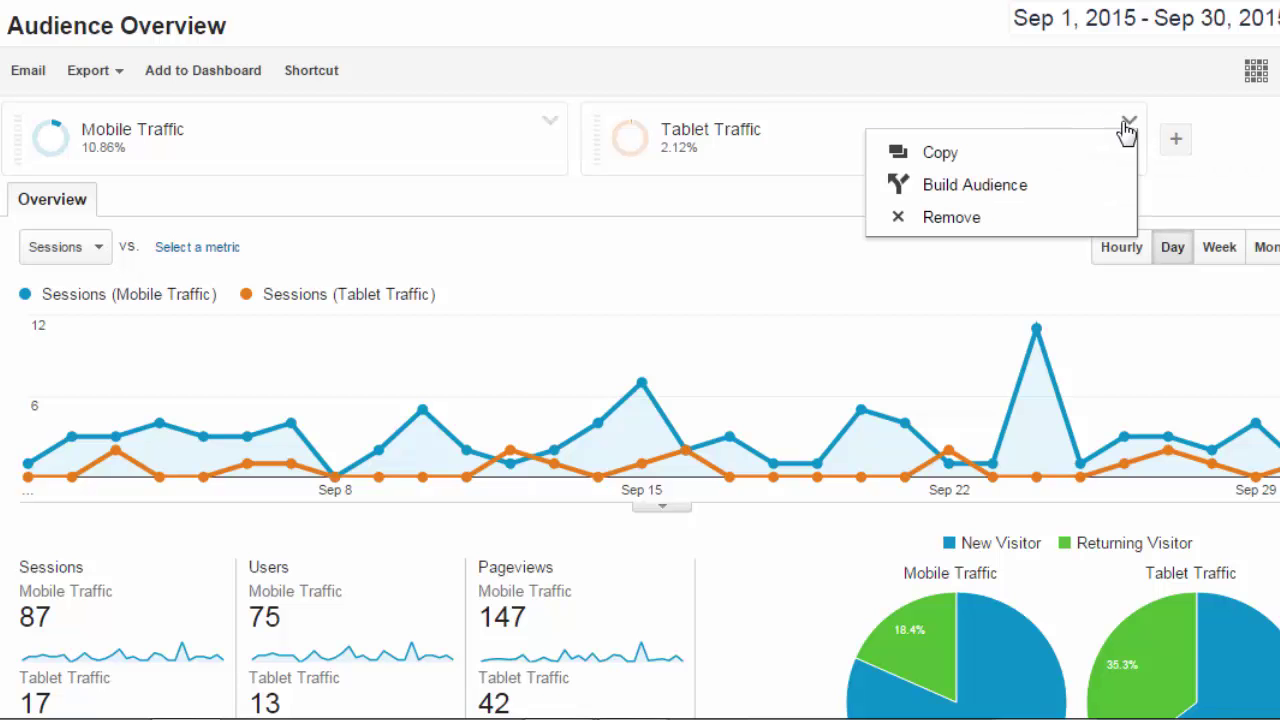
click(977, 226)
click(551, 127)
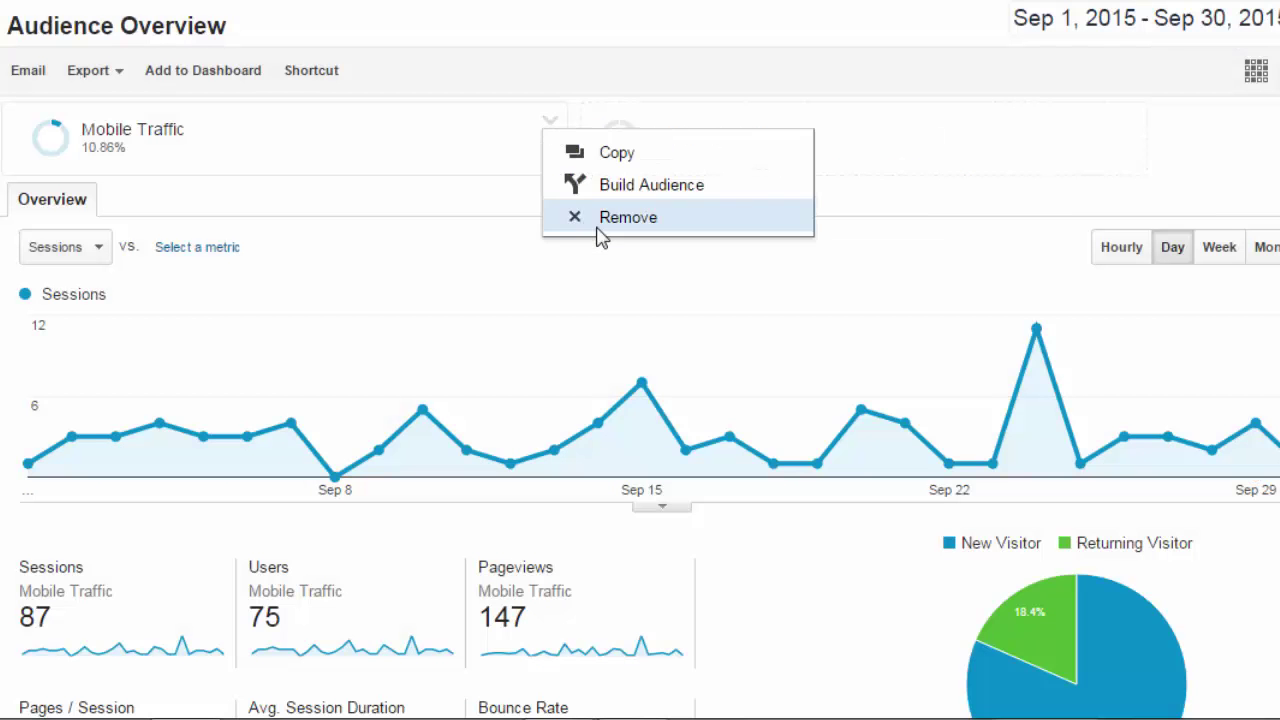
click(600, 229)
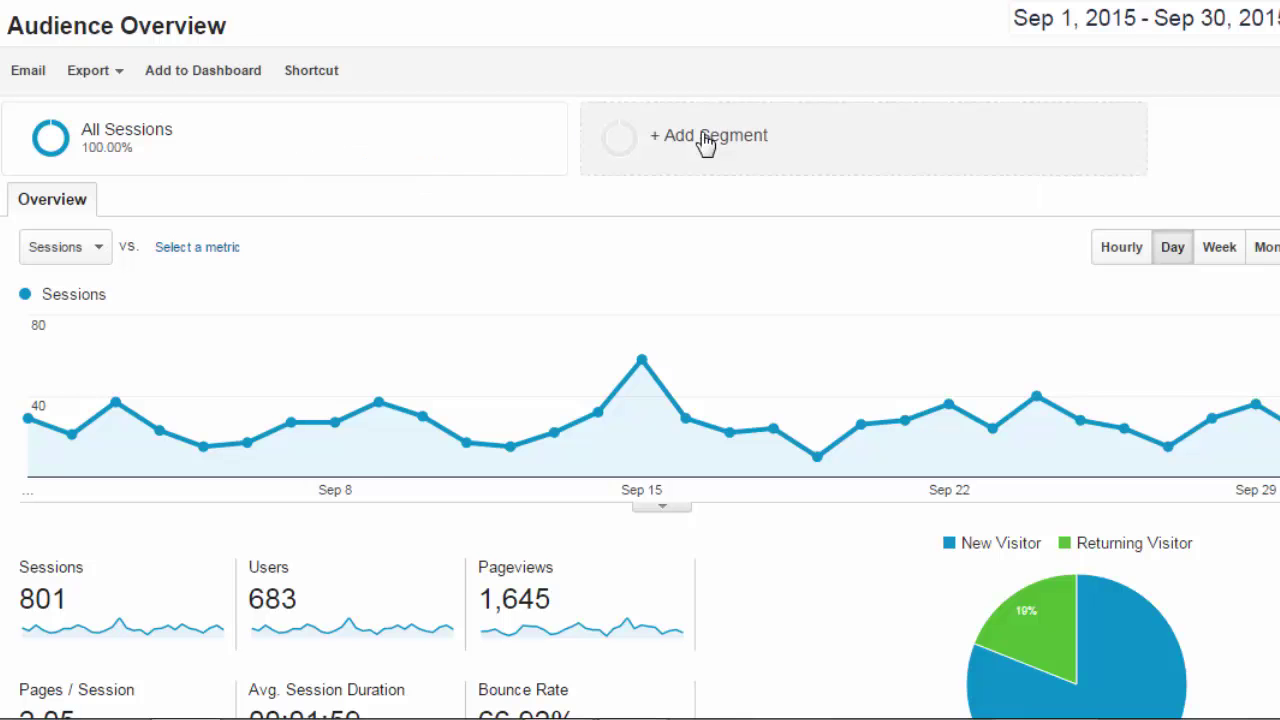
Apply the combined Mobile and Tablet Traffic segment to the report alongside All Sessions
click(705, 140)
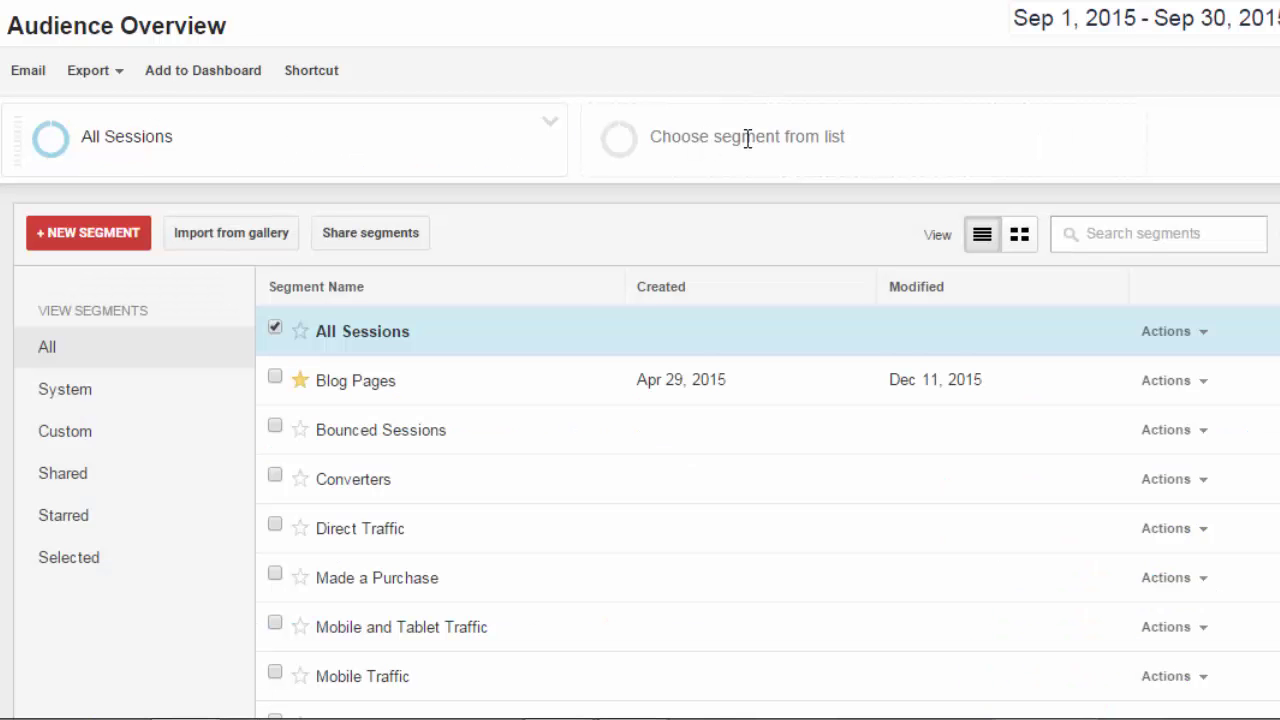
scroll(560, 440, down, 2)
scroll(534, 471, down, 2)
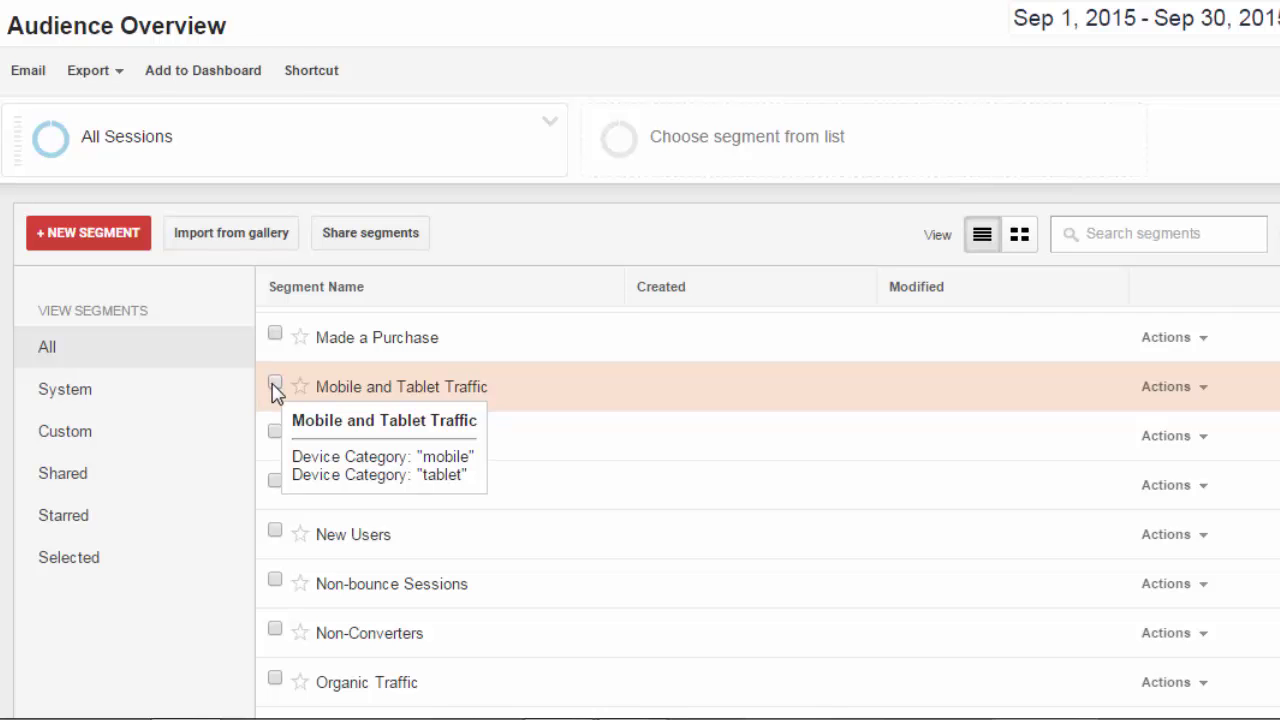
click(275, 387)
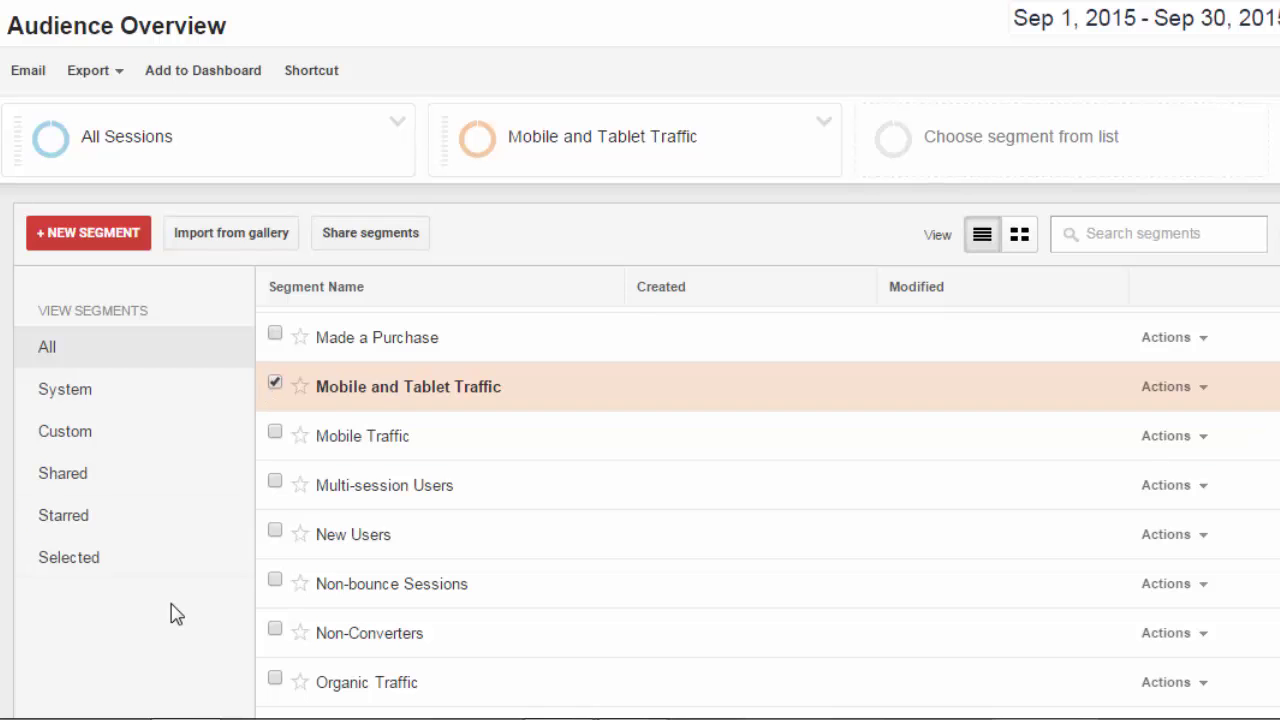
scroll(171, 608, down, 3)
click(62, 410)
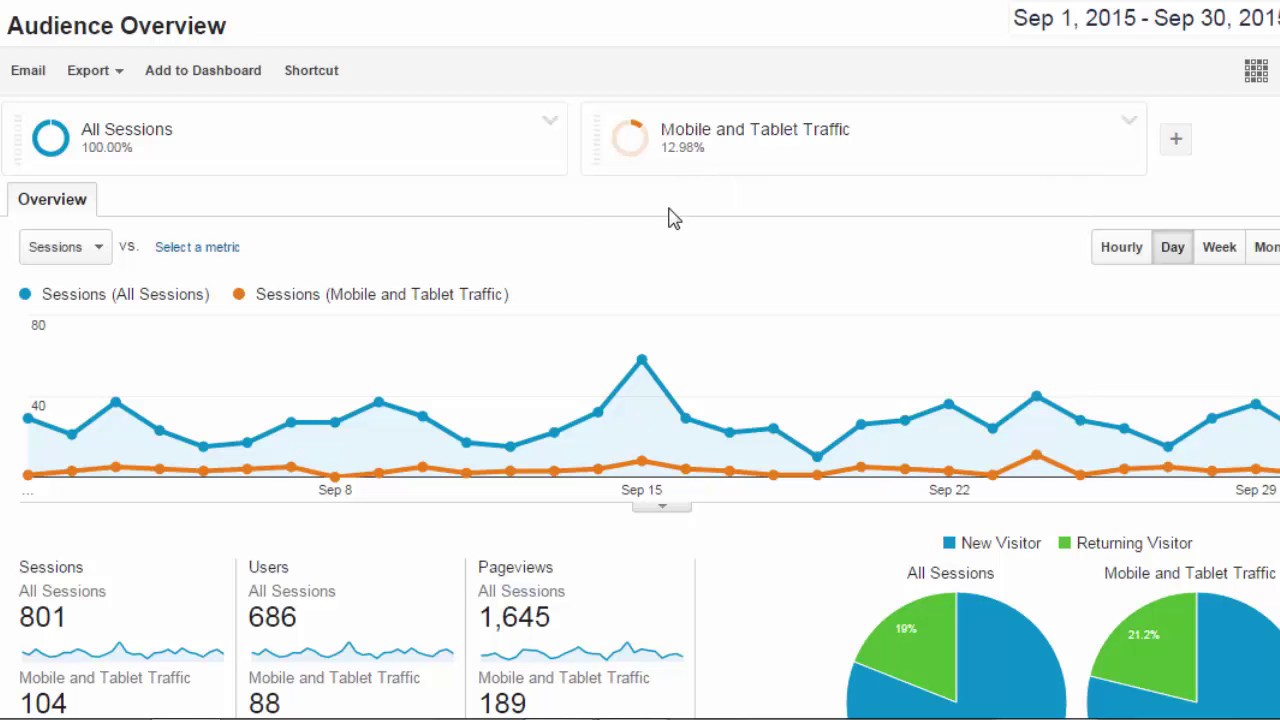
Check the Mobile and Tablet Traffic segment's share of sessions and remove that segment from the report
mouse_move(696, 160)
click(1129, 127)
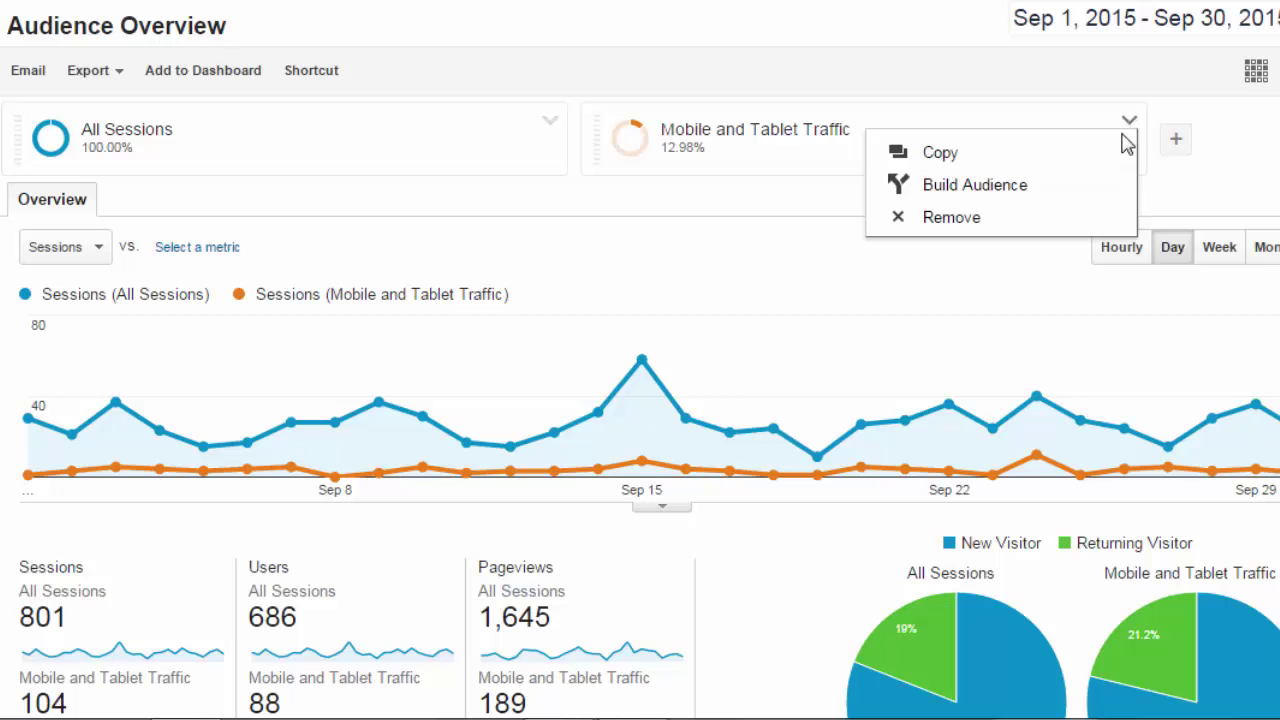
click(951, 217)
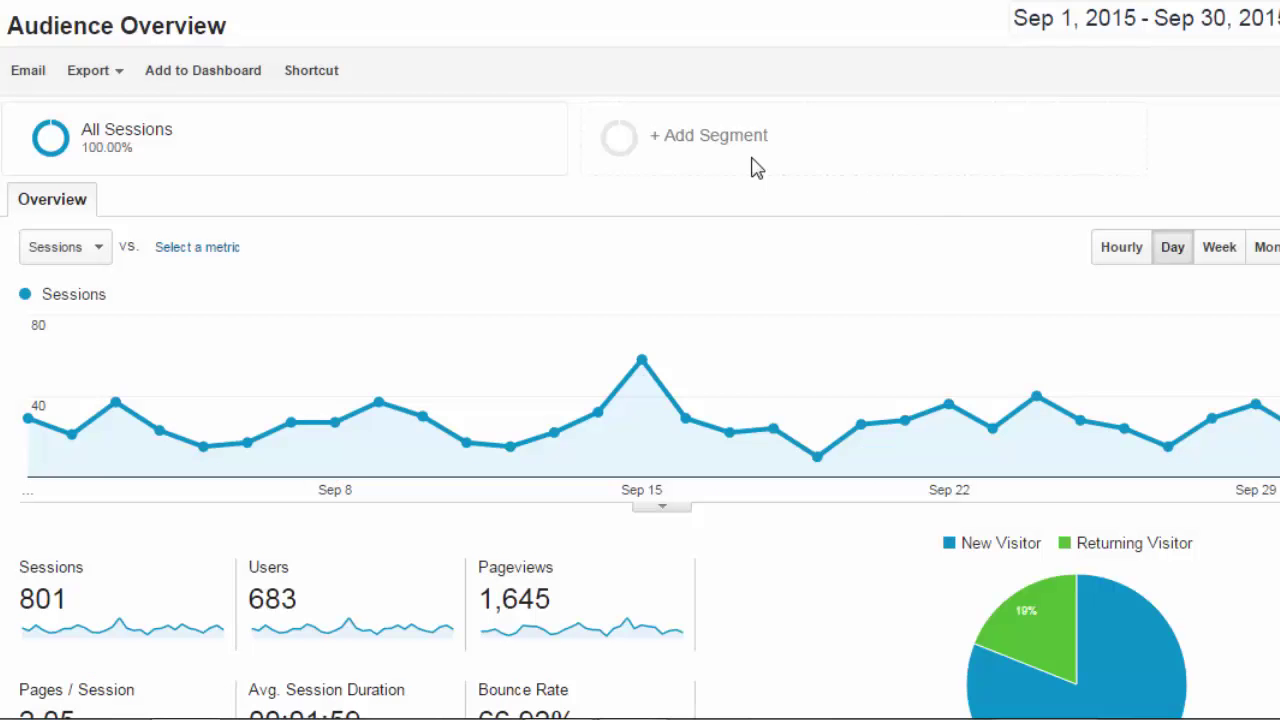
Review the custom segments, return to the list of all segments and open a blank new segment on its Demographics settings
click(681, 158)
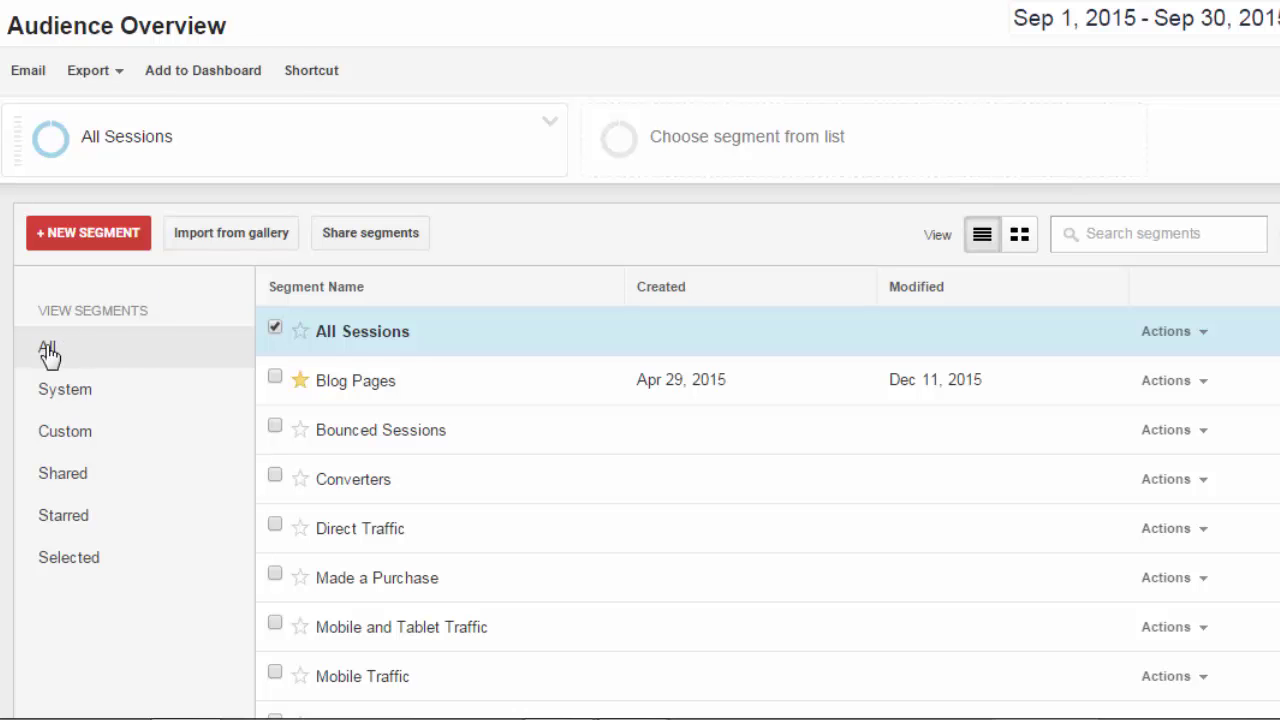
click(66, 437)
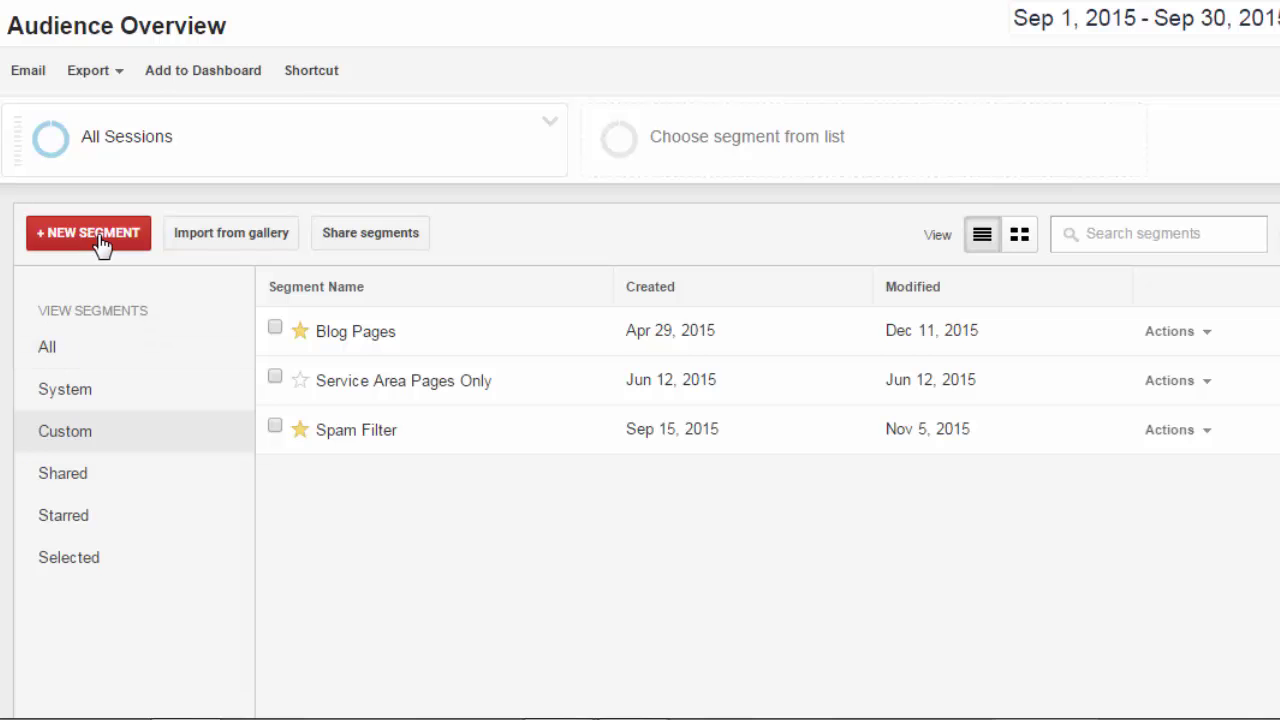
click(50, 352)
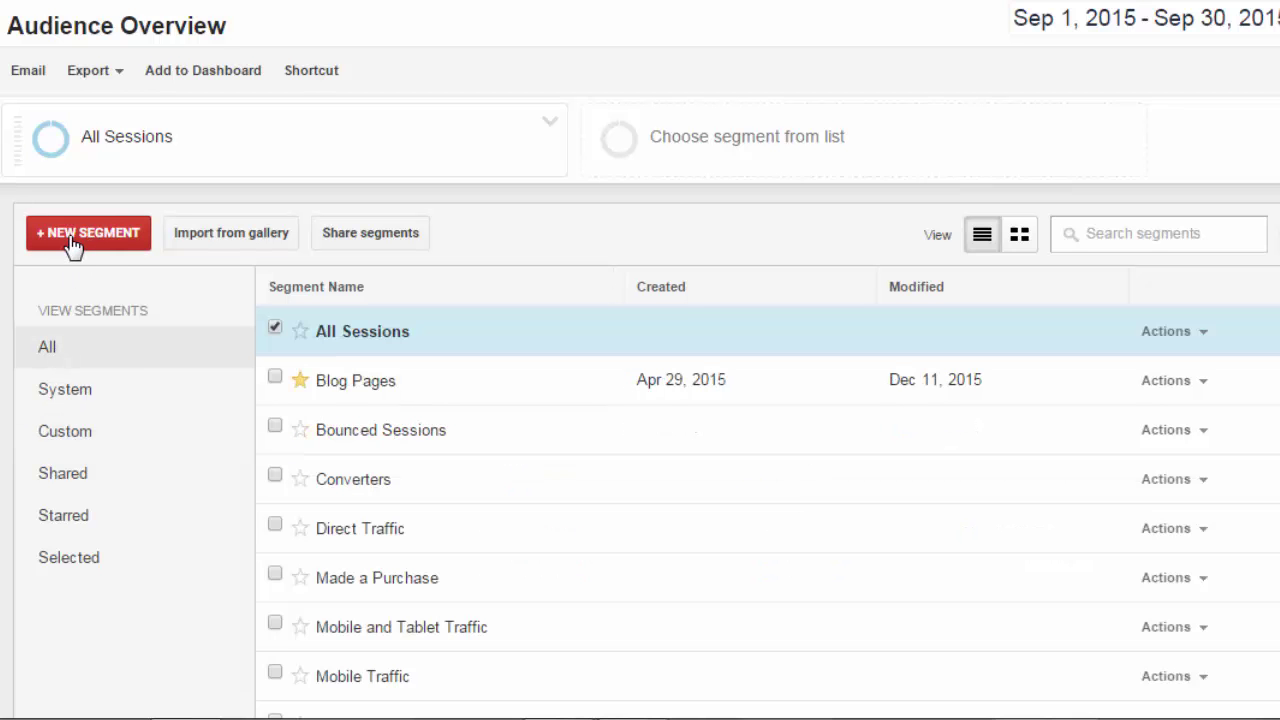
click(82, 238)
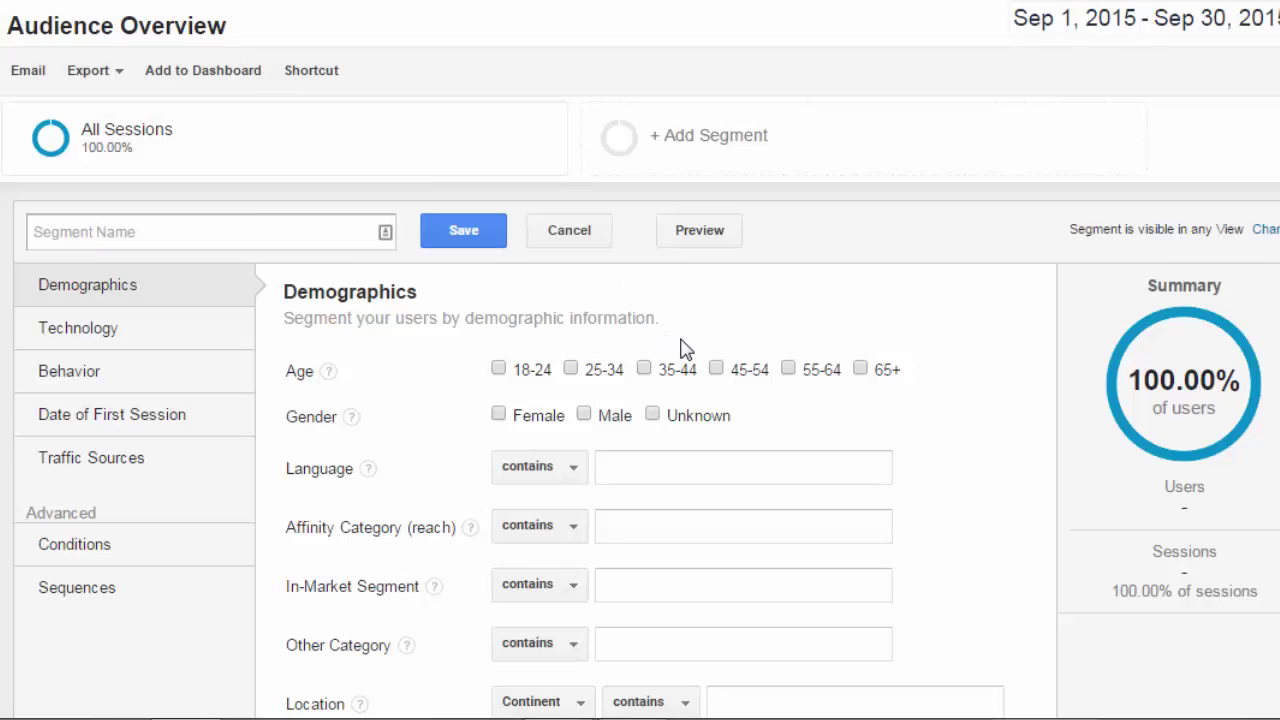
scroll(680, 349, down, 1)
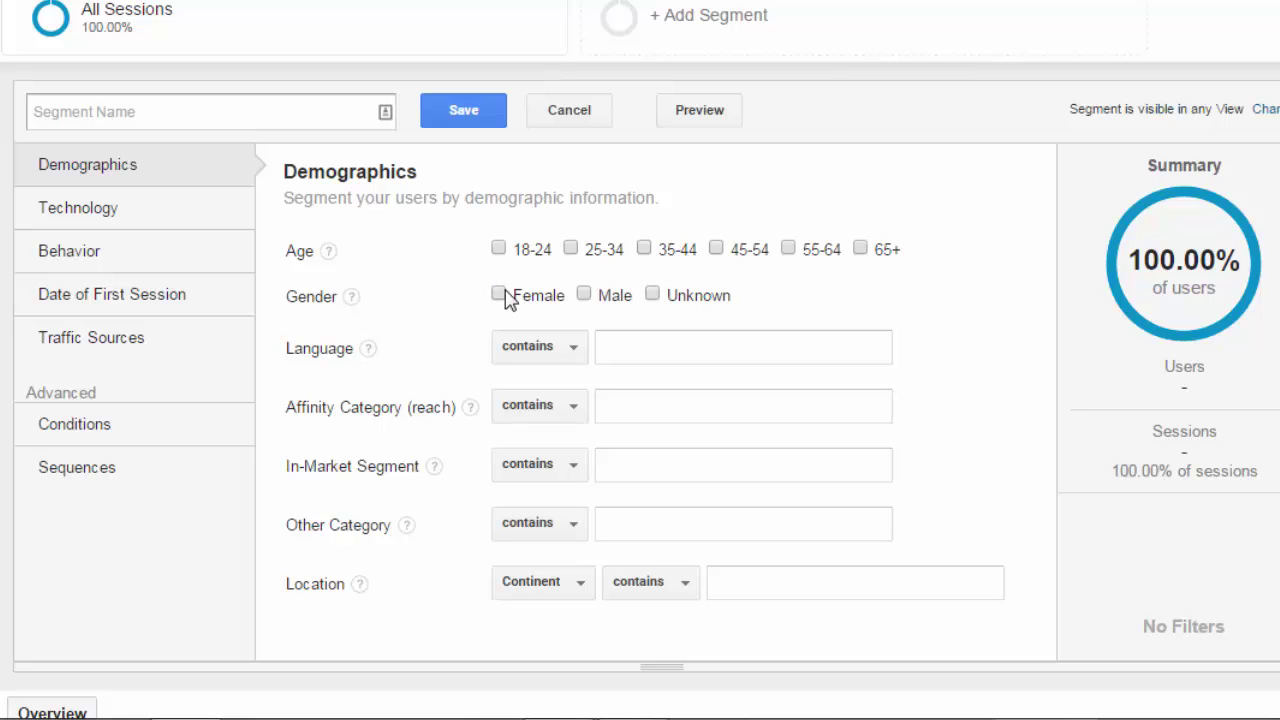
Review the new segment's options for Demographics, Technology, Behavior, Date of First Session and Traffic Sources
scroll(686, 437, down, 2)
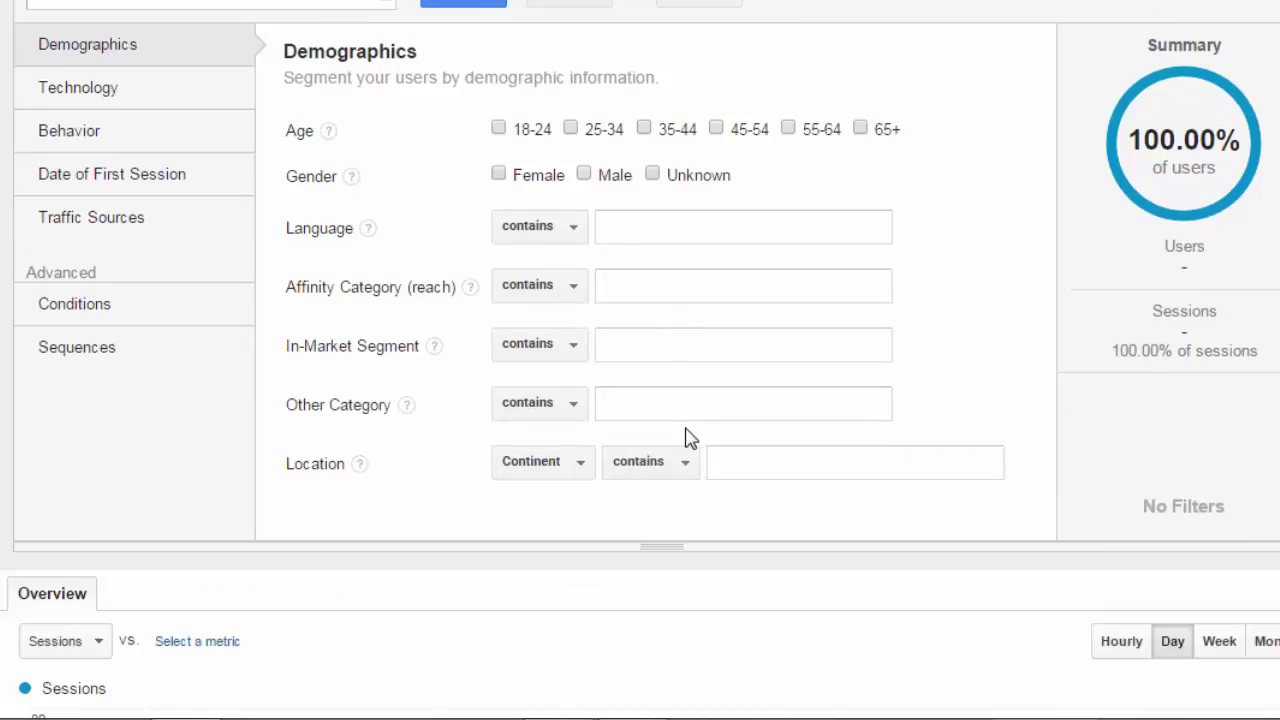
scroll(686, 432, up, 2)
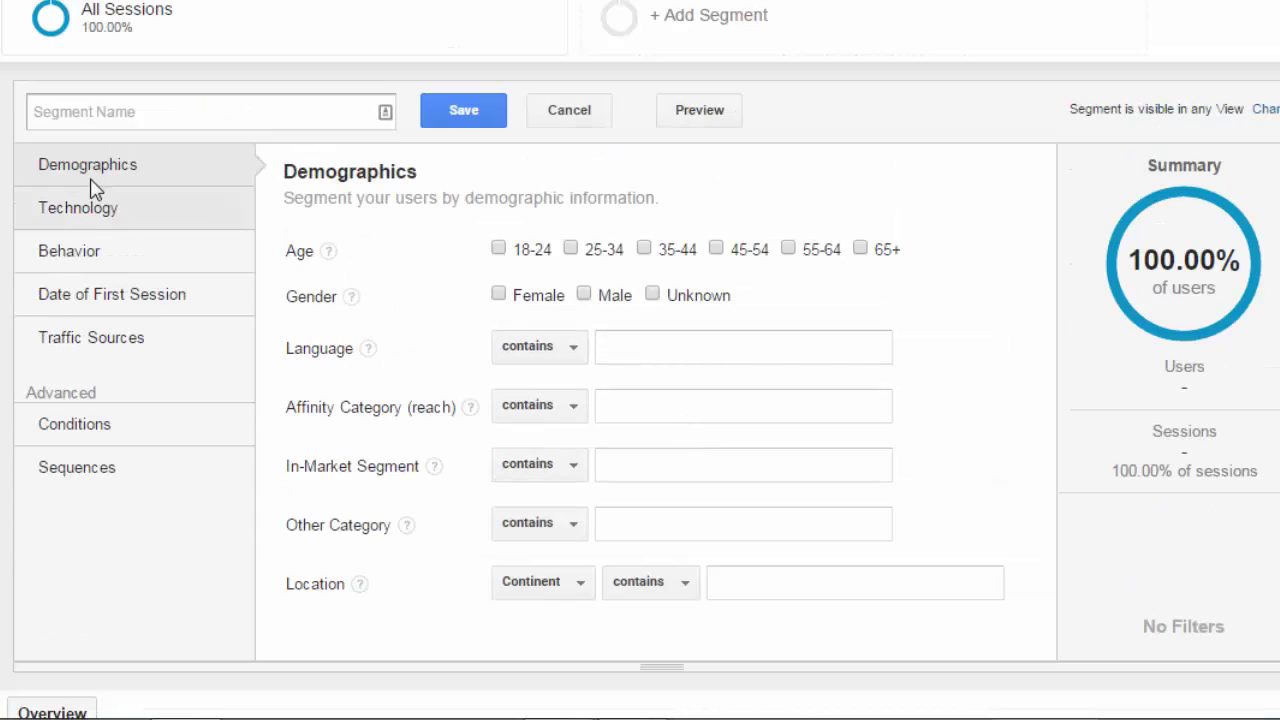
click(94, 209)
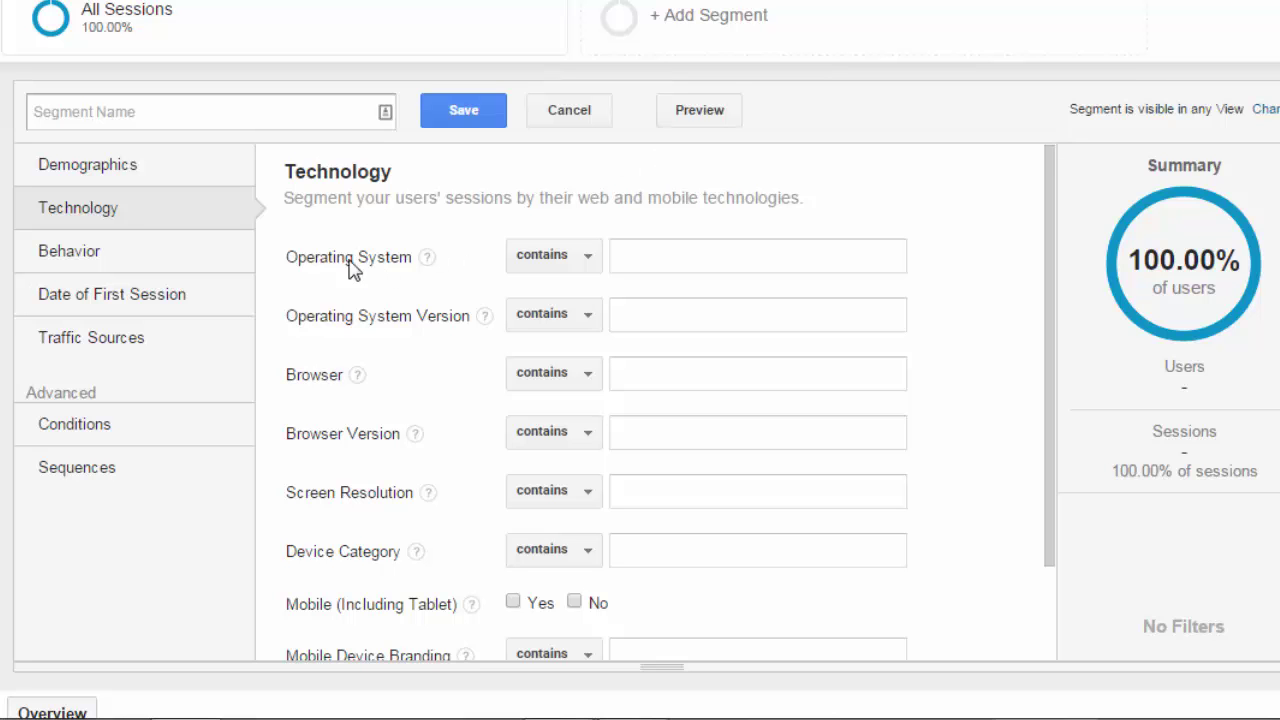
scroll(393, 492, down, 2)
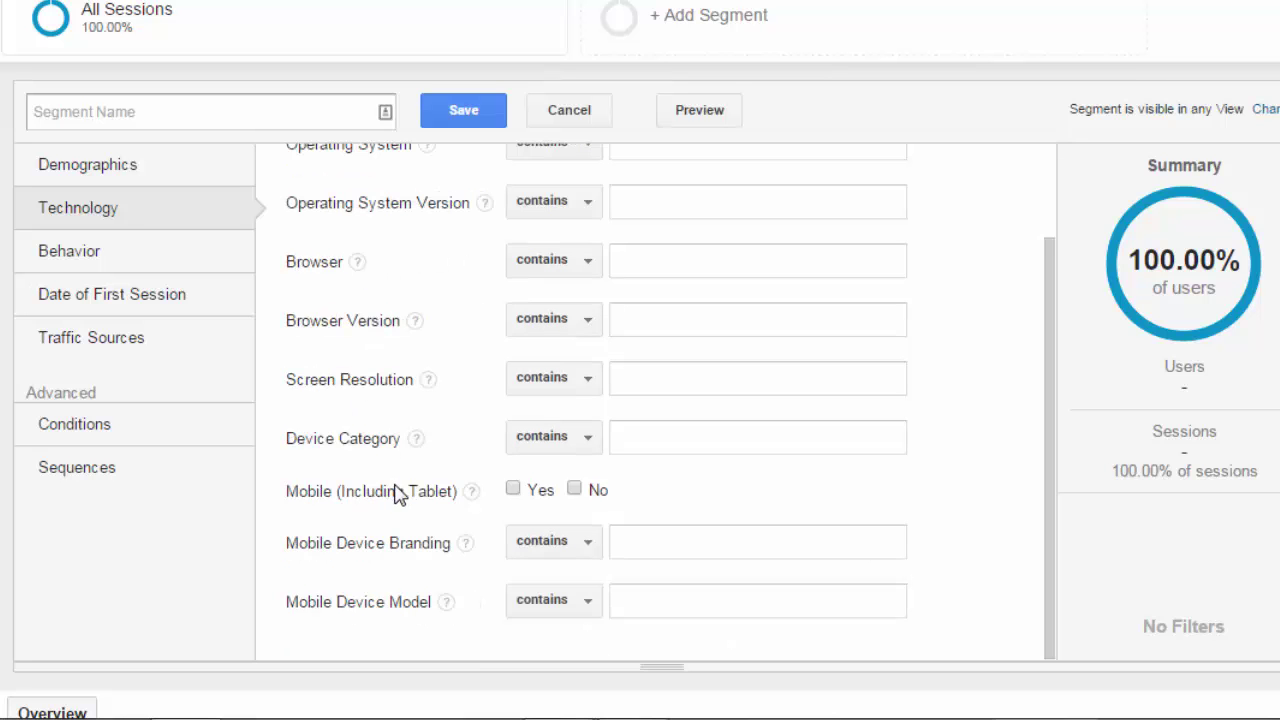
click(64, 253)
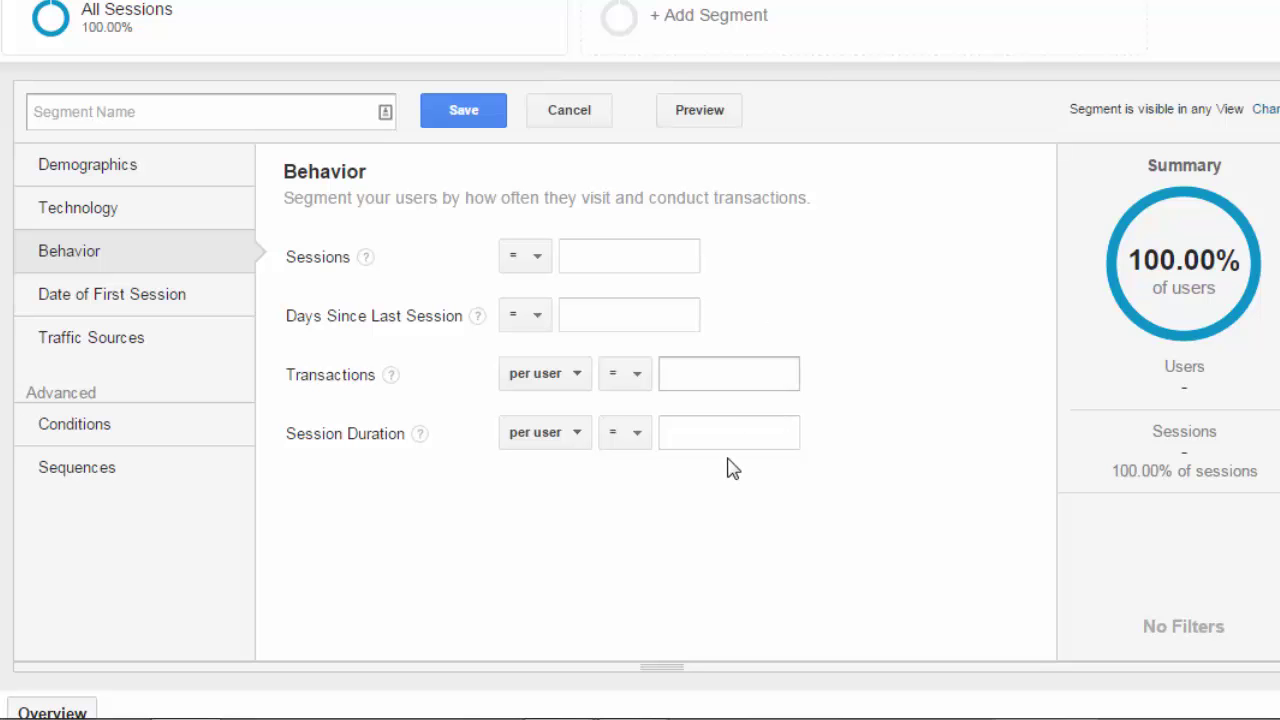
click(155, 300)
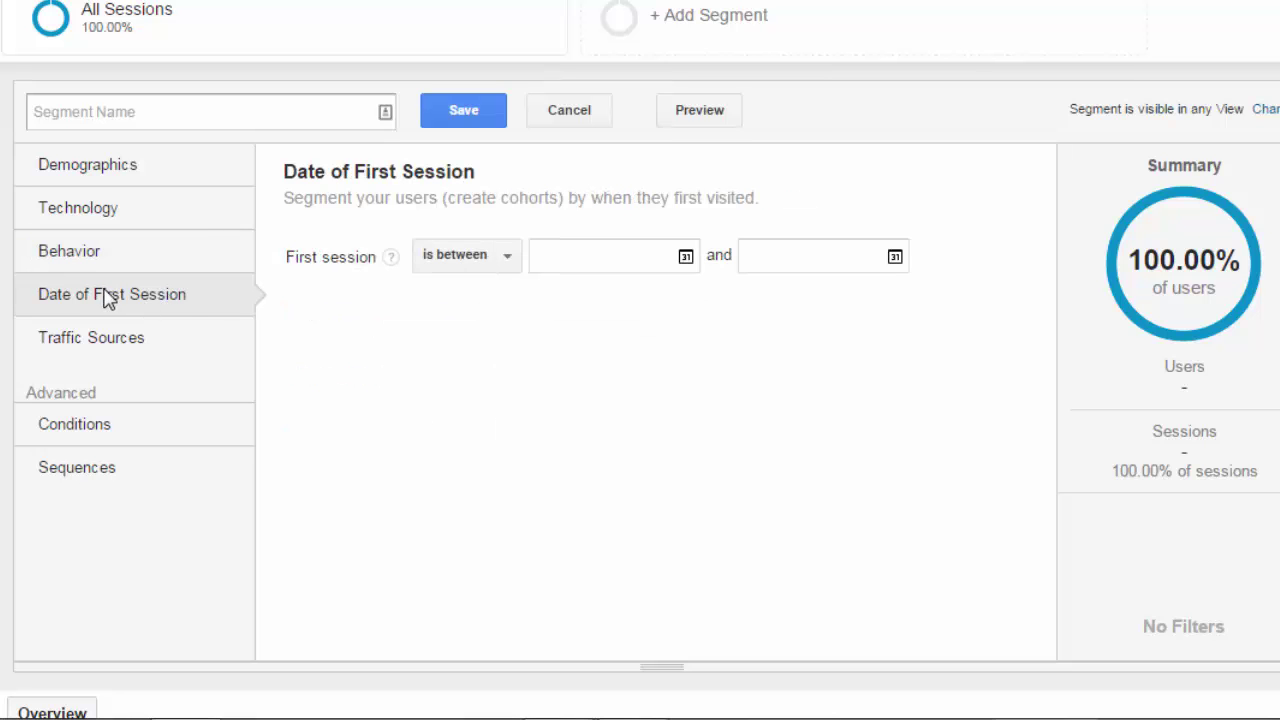
click(110, 361)
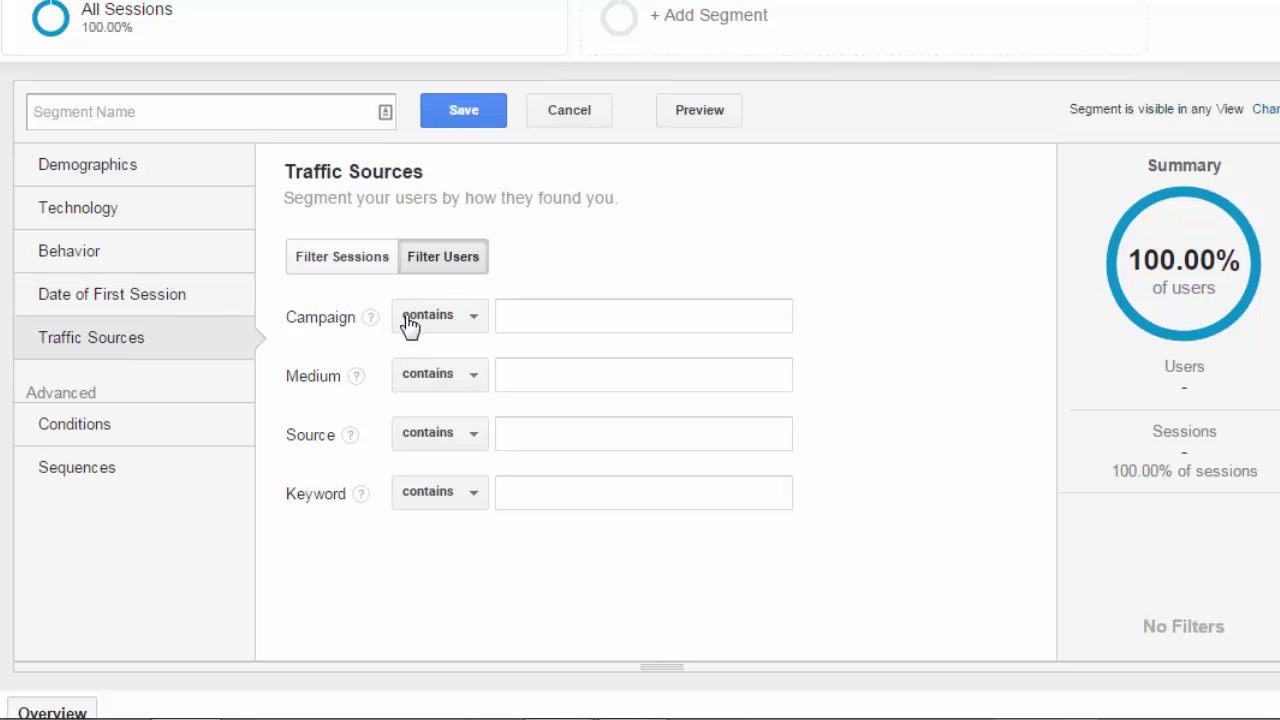
click(531, 315)
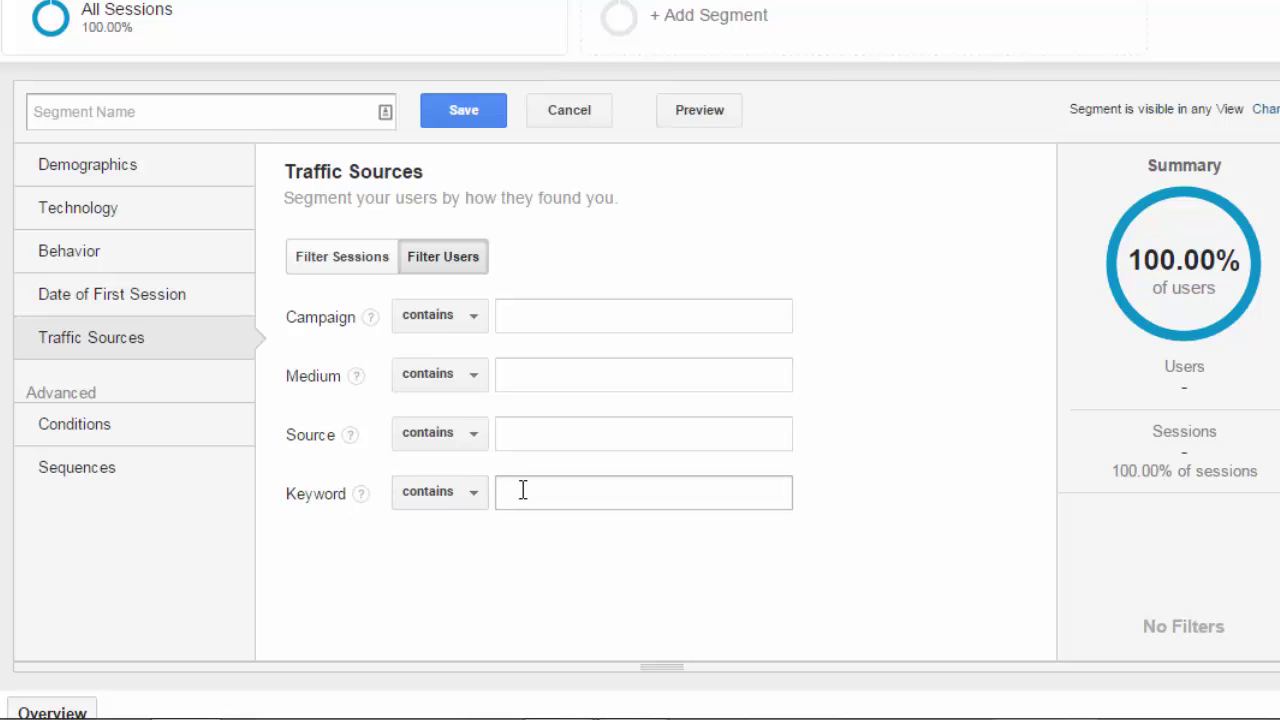
Open the new segment's Conditions settings and look through the Behavior and Ecommerce dimensions available for the filter
click(88, 428)
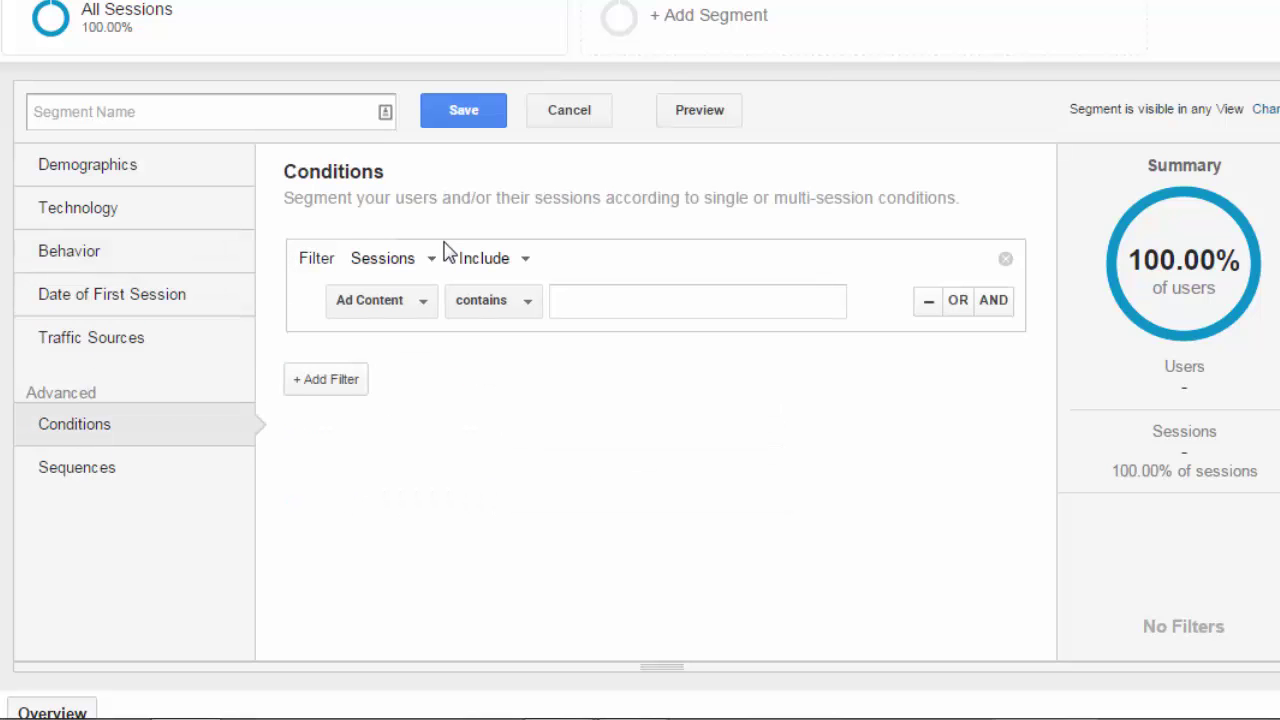
click(409, 310)
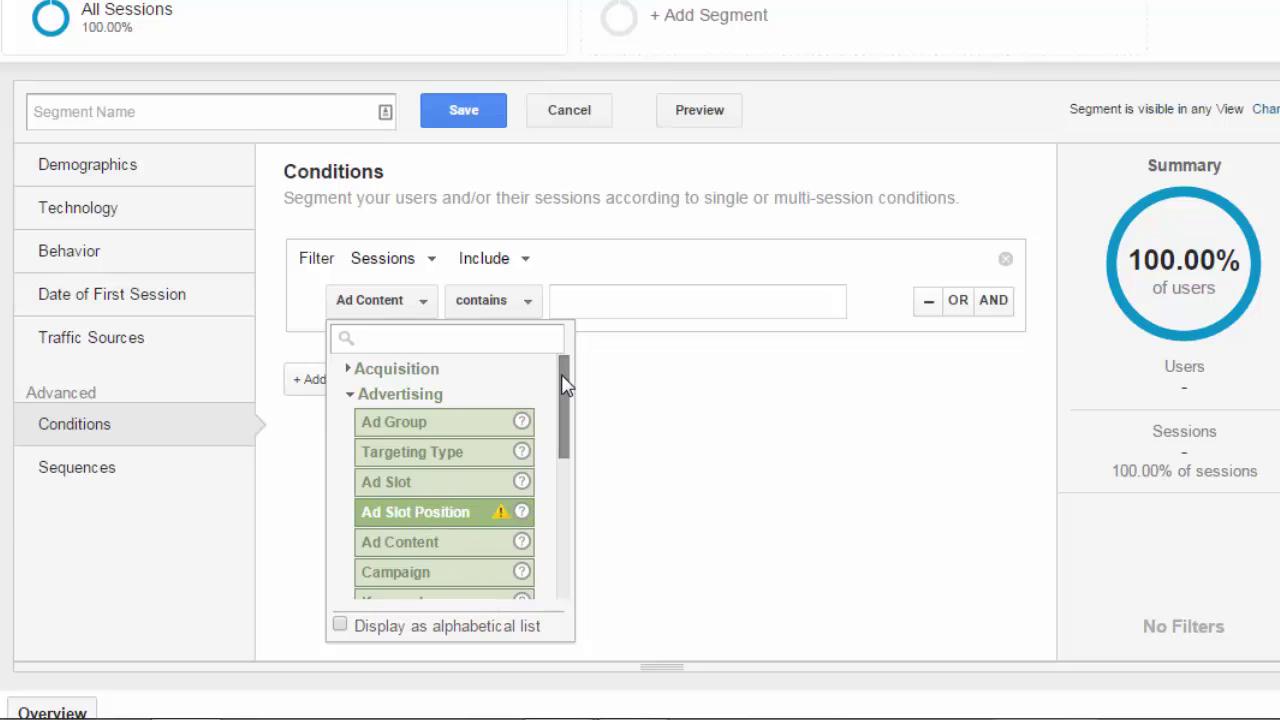
drag(565, 385, 563, 478)
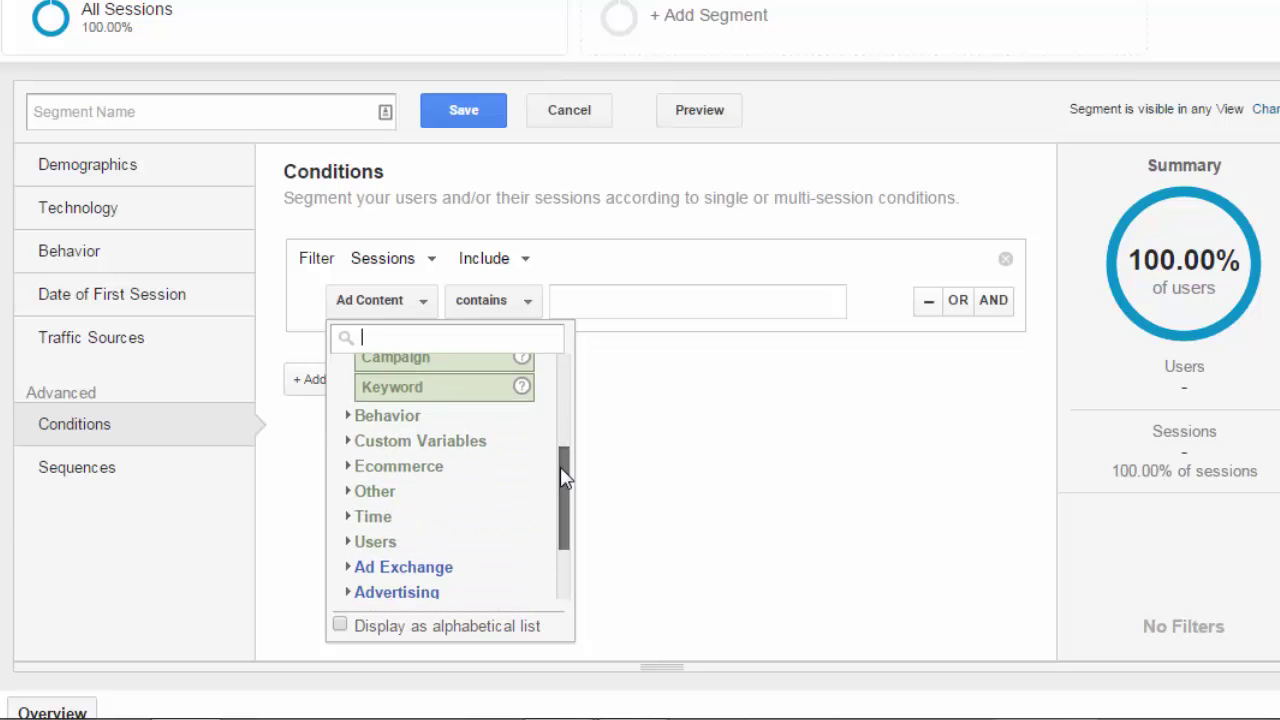
click(388, 415)
click(394, 420)
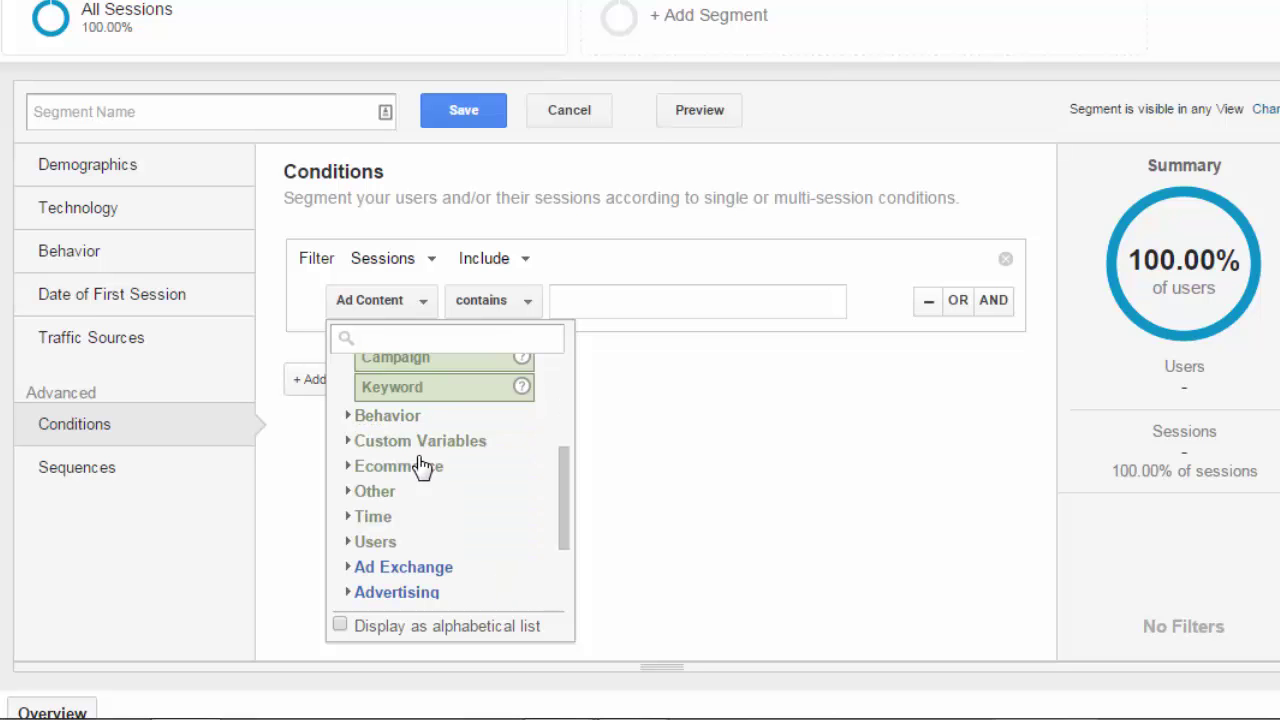
click(418, 470)
click(418, 470)
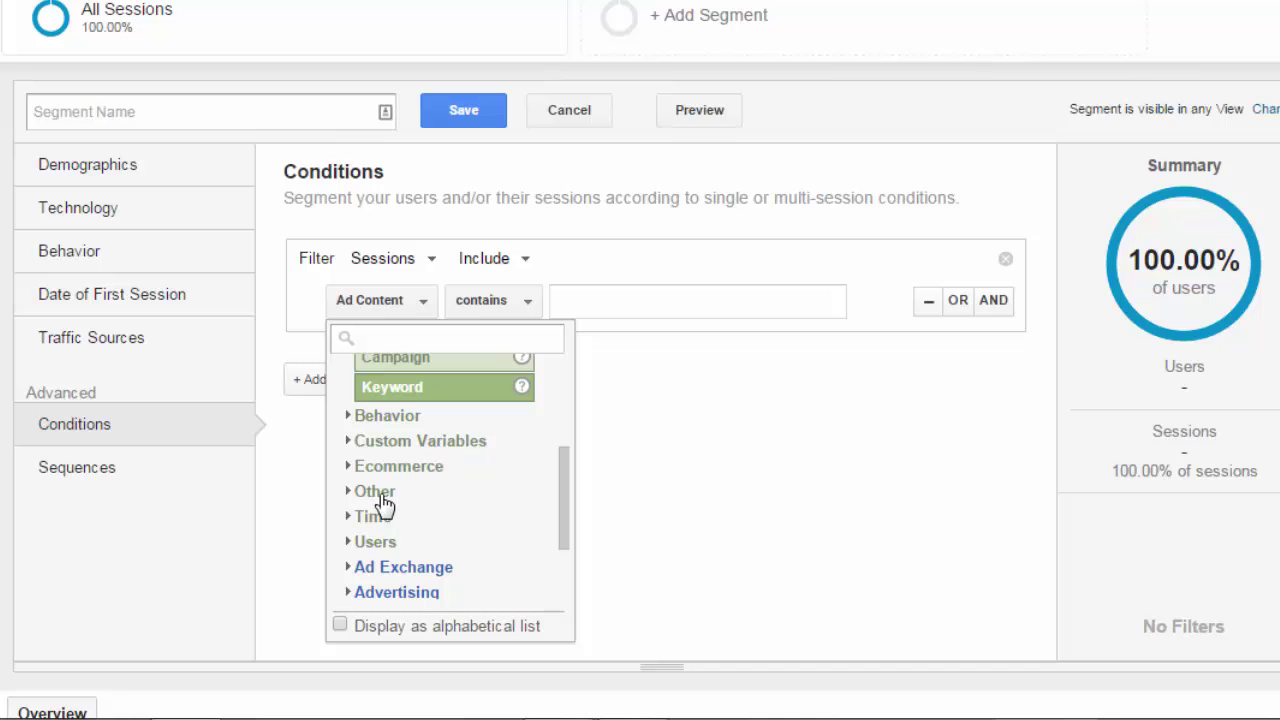
Examine the Users dimensions and the Behavior and Goal Conversions metrics available for the filter, leaving Ad Content selected
click(376, 545)
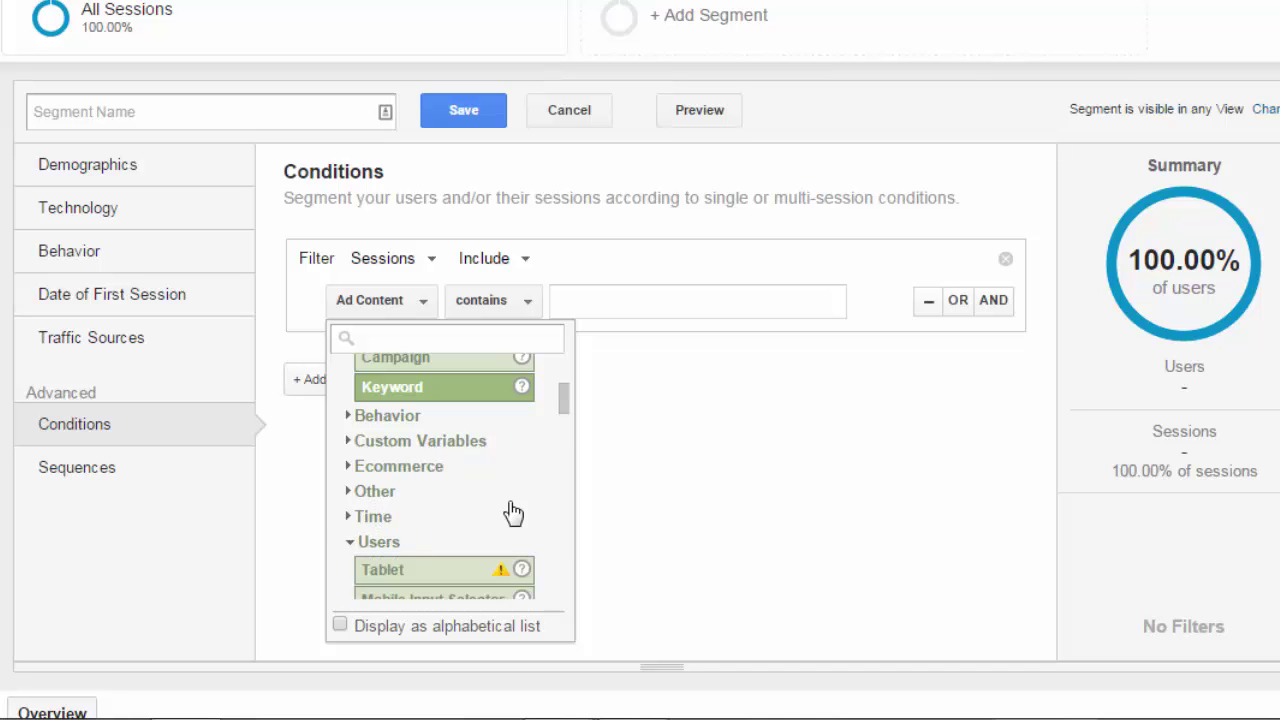
drag(566, 417, 572, 598)
click(396, 510)
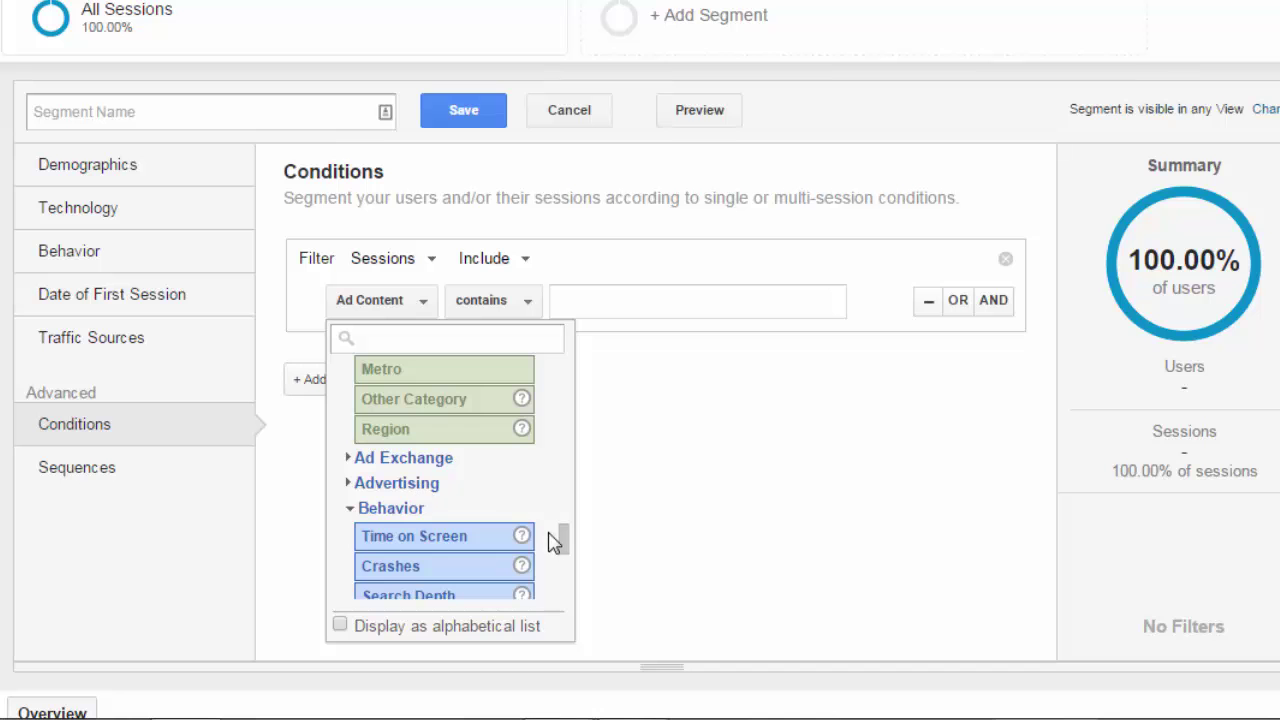
drag(563, 537, 589, 597)
click(441, 568)
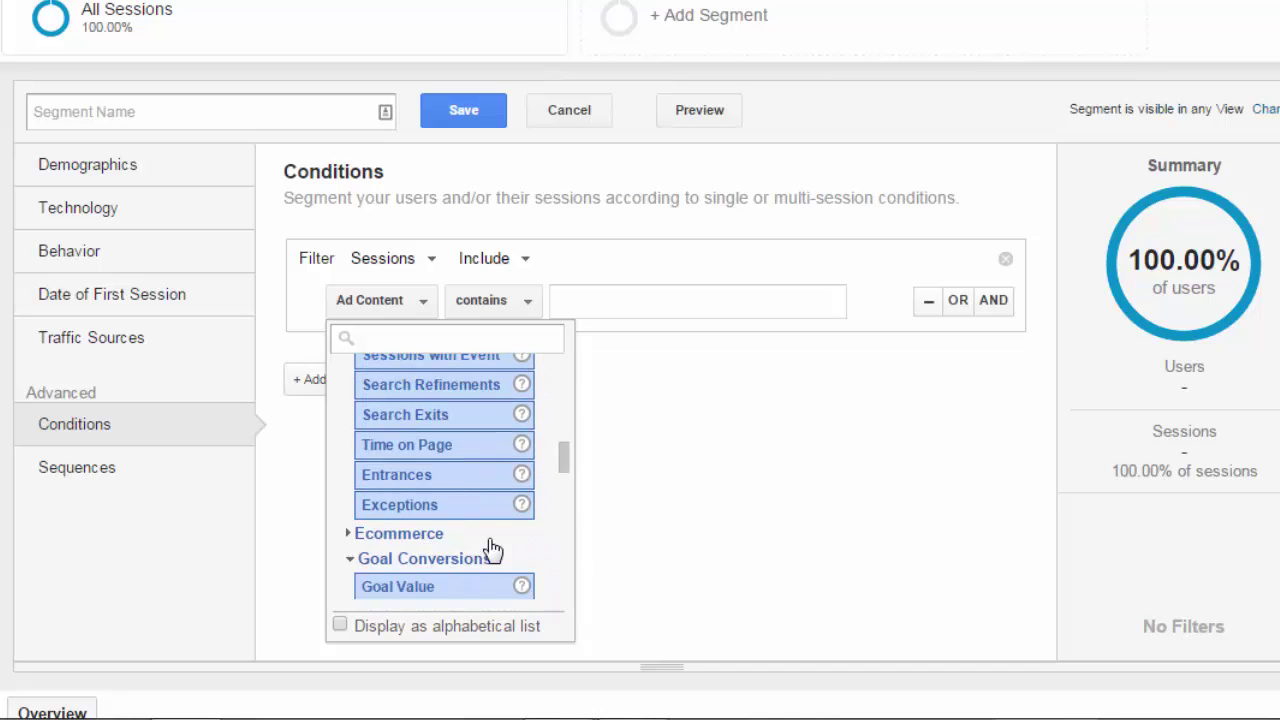
drag(563, 457, 560, 368)
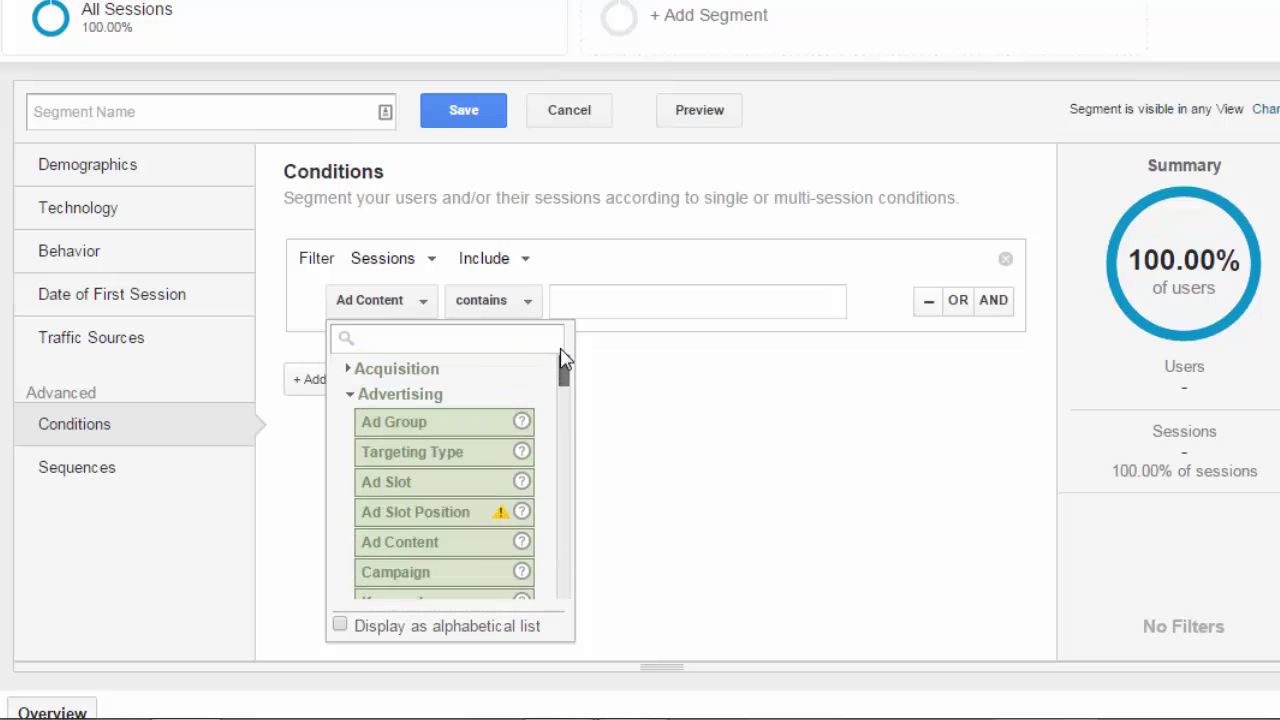
click(632, 403)
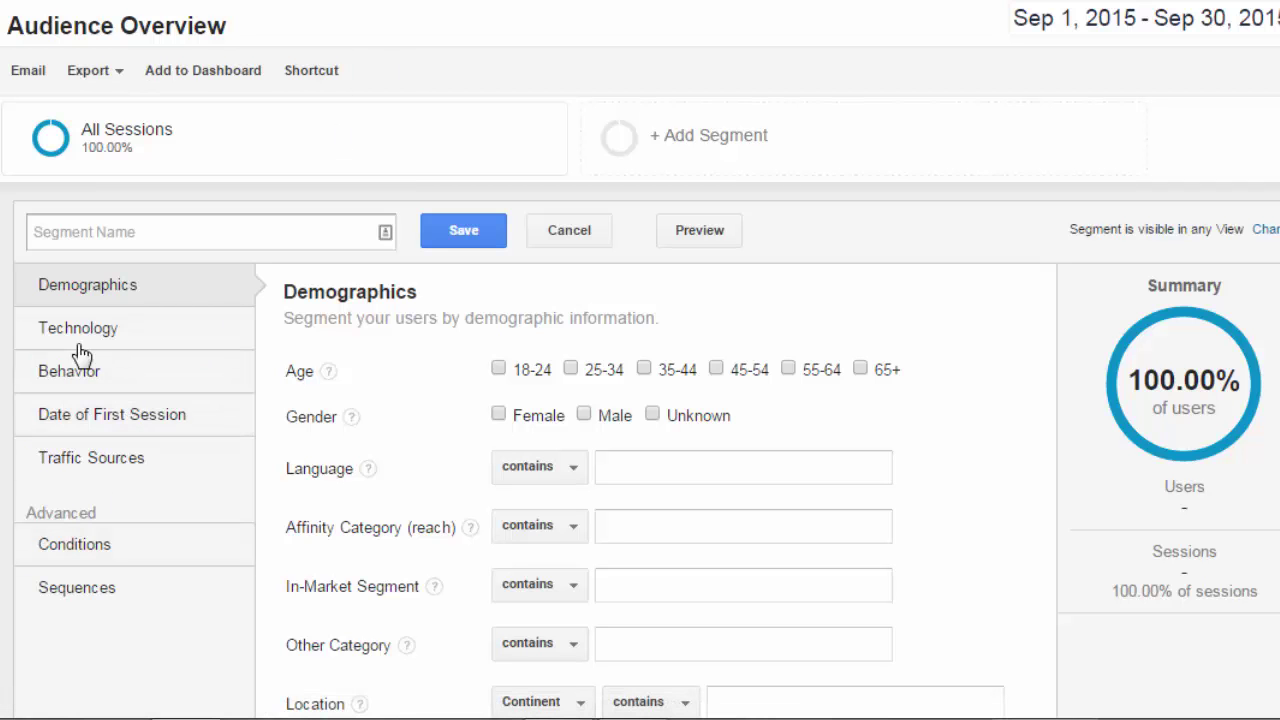
Discard the unsaved new segment and open the custom Blog Pages segment for editing
click(711, 140)
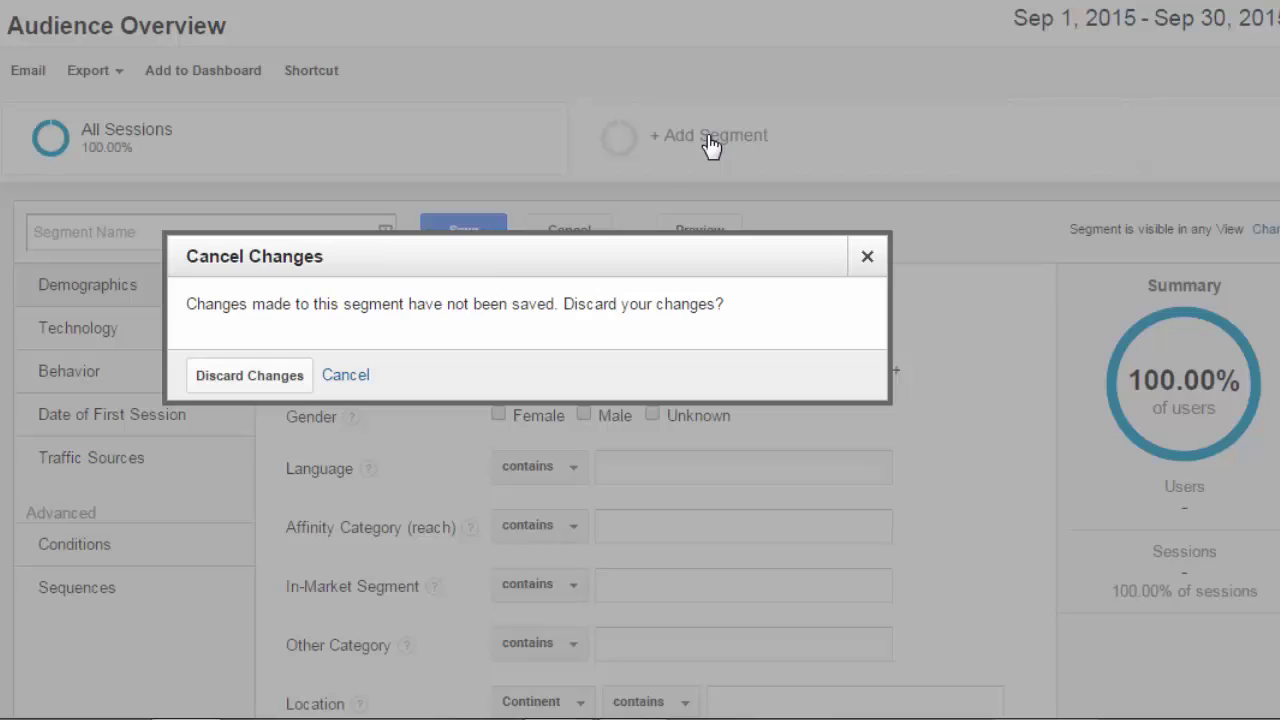
click(257, 378)
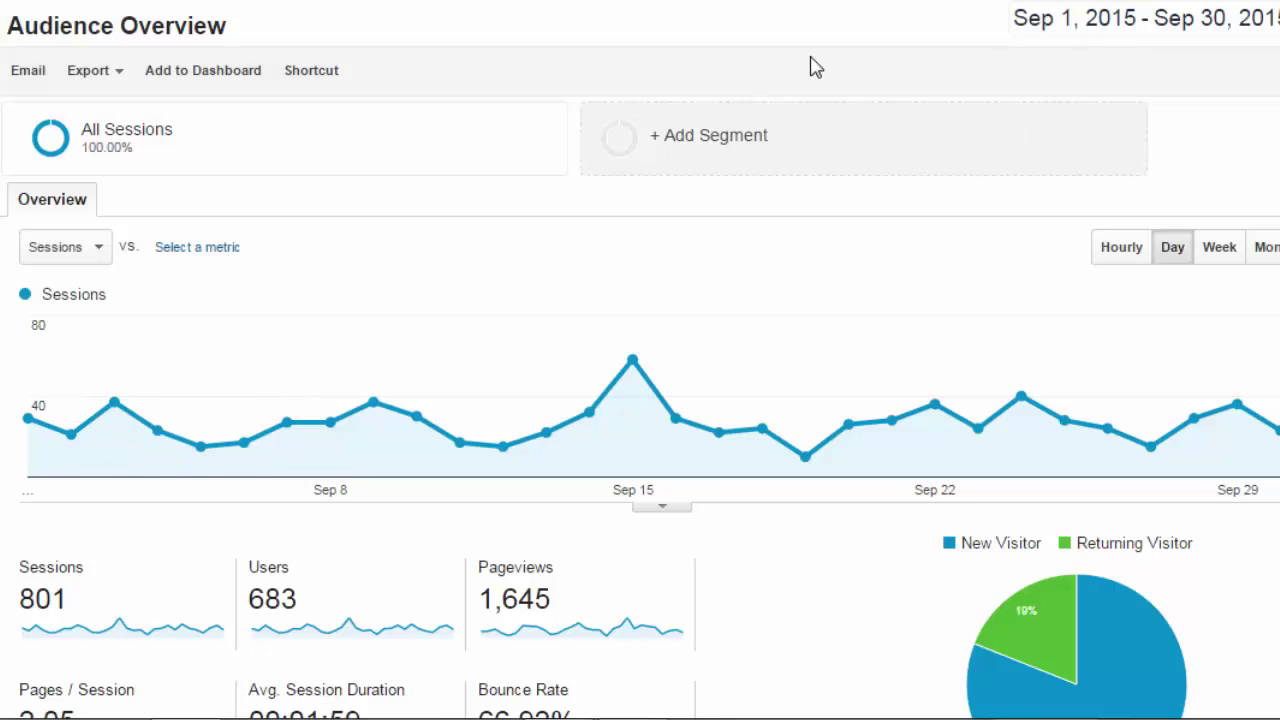
click(700, 135)
click(80, 435)
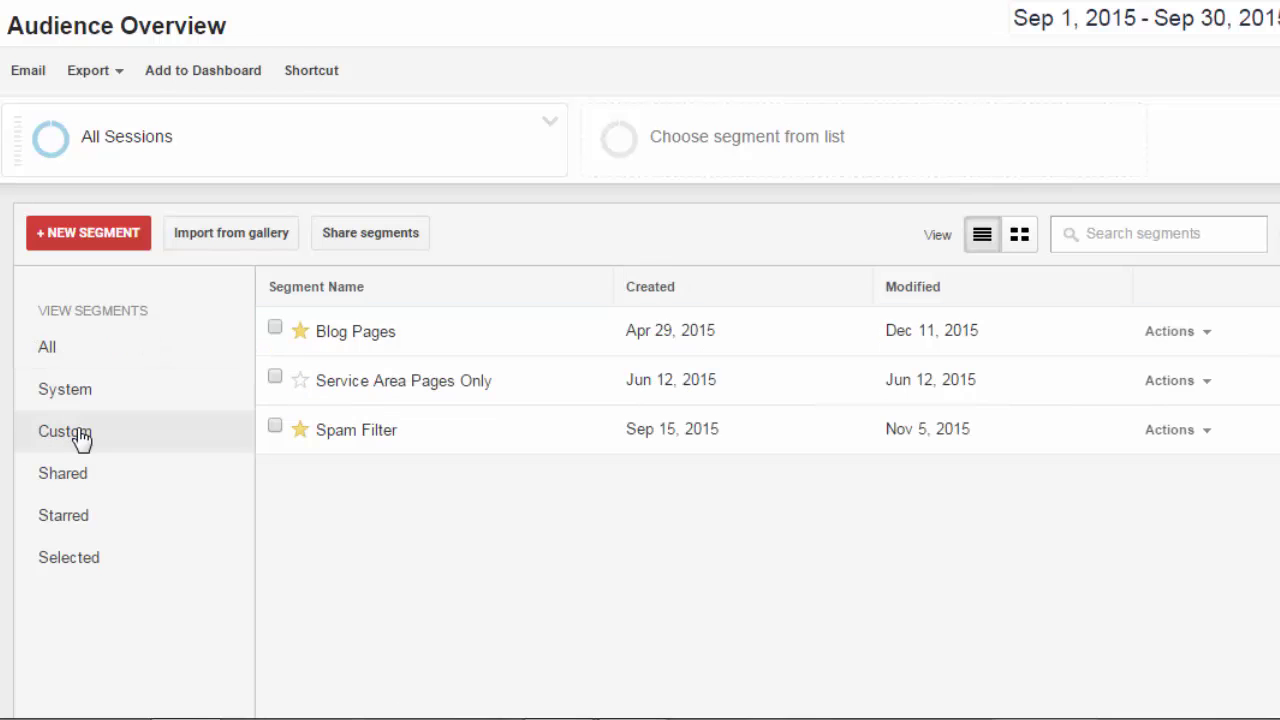
mouse_move(449, 334)
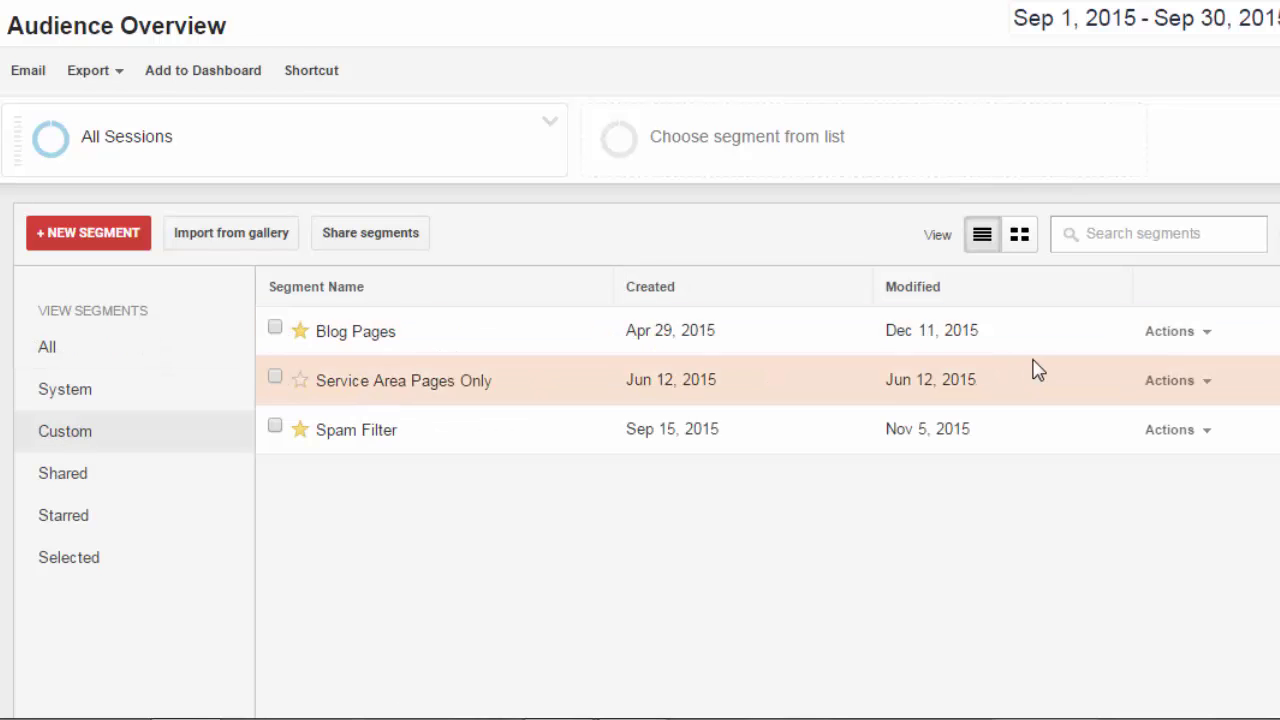
click(1192, 340)
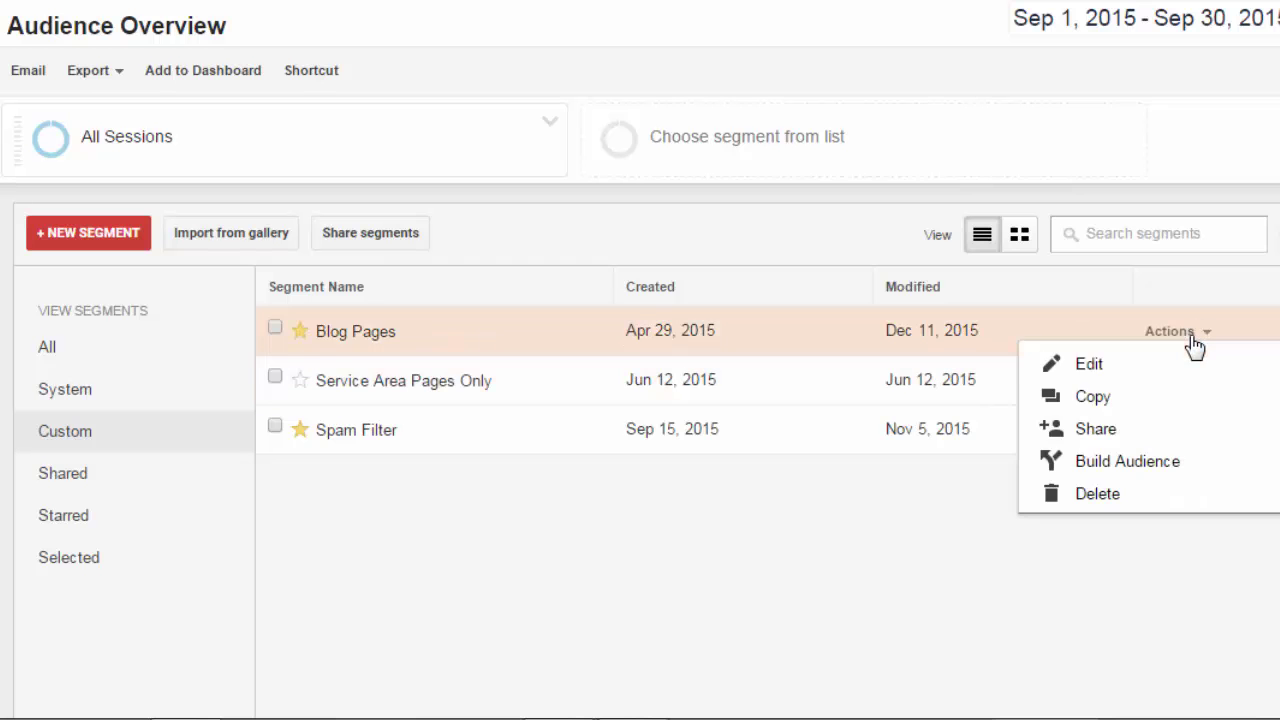
click(1100, 366)
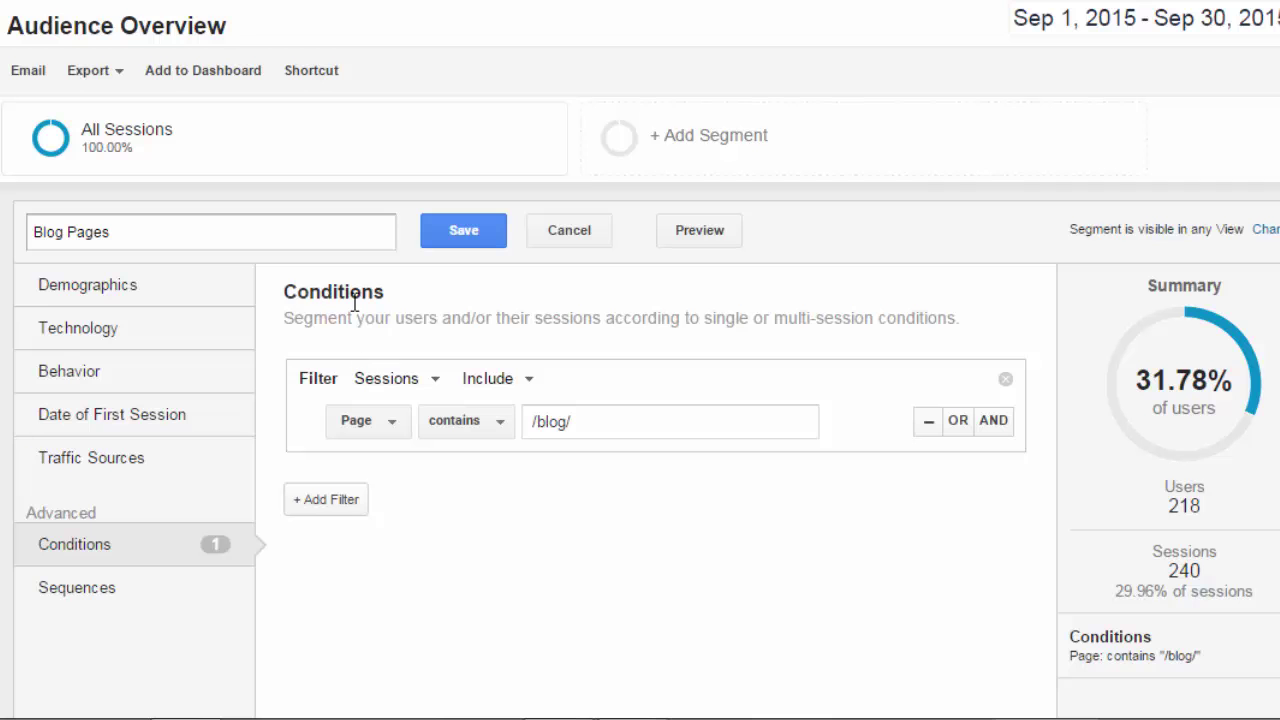
Examine the Page condition of the Blog Pages segment and leave its editor, discarding any changes
click(390, 428)
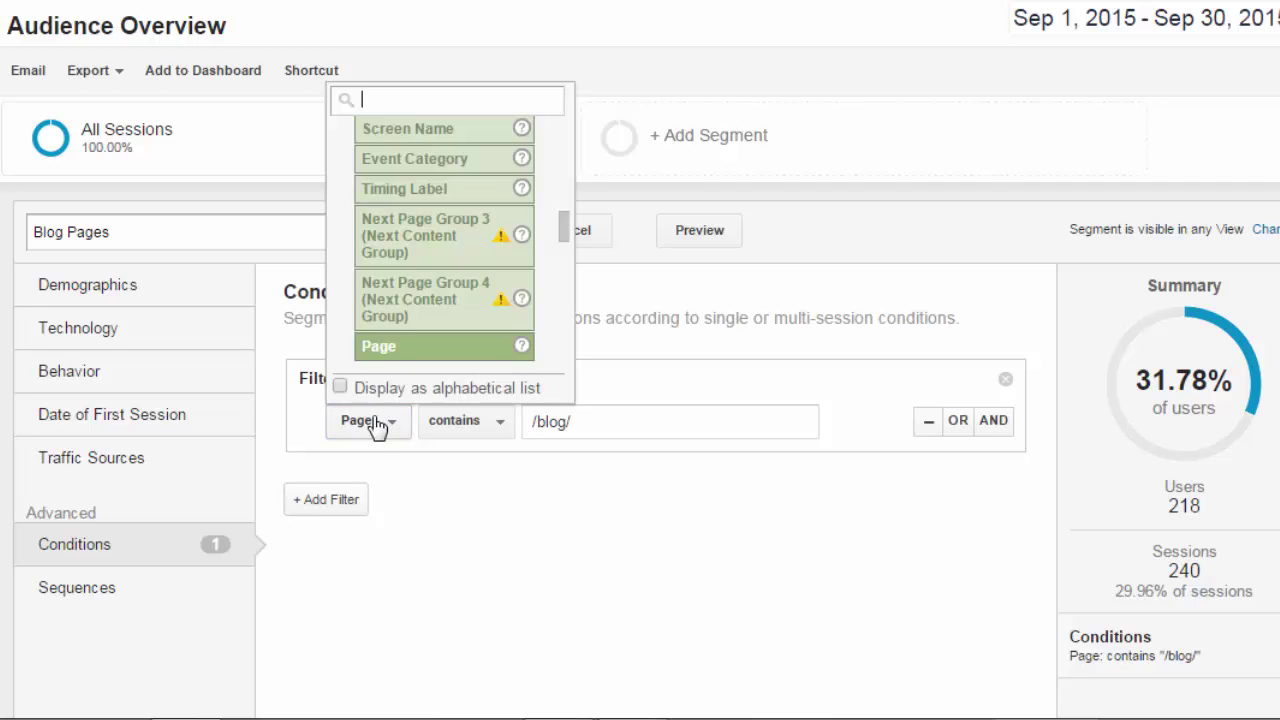
click(472, 532)
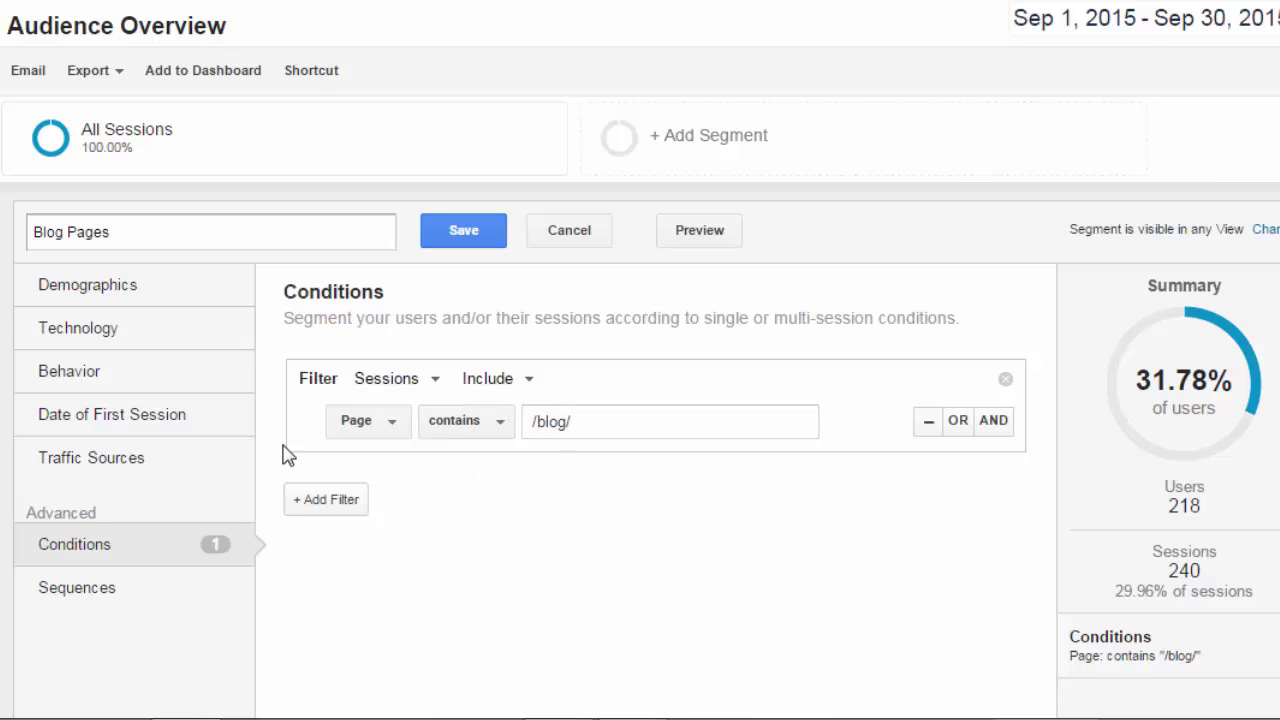
click(1029, 163)
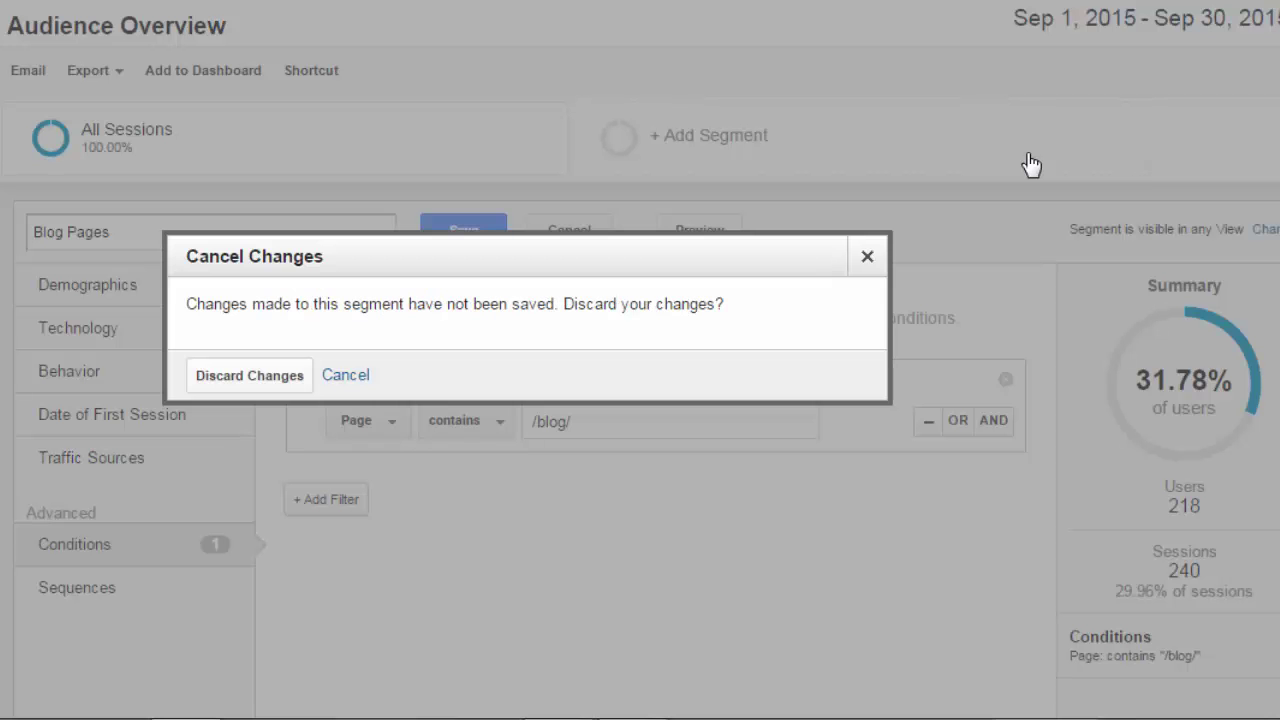
click(272, 379)
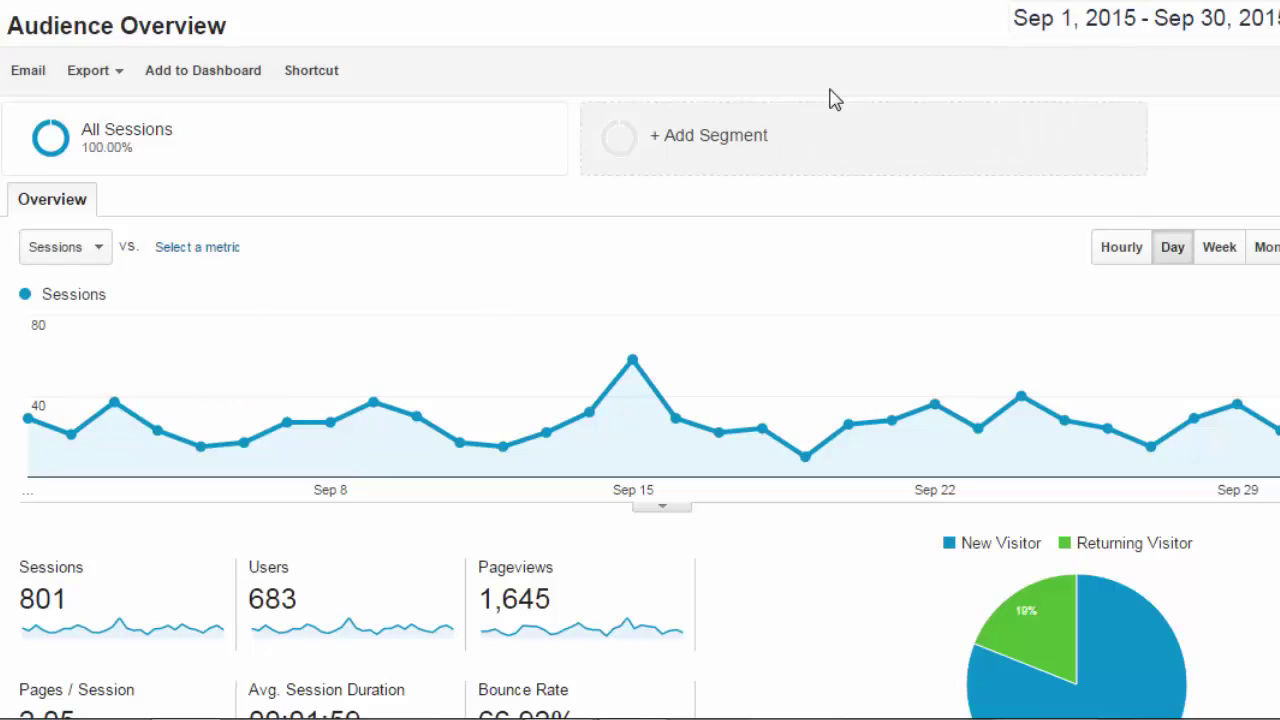
Apply the custom Blog Pages segment to the report alongside All Sessions
click(780, 133)
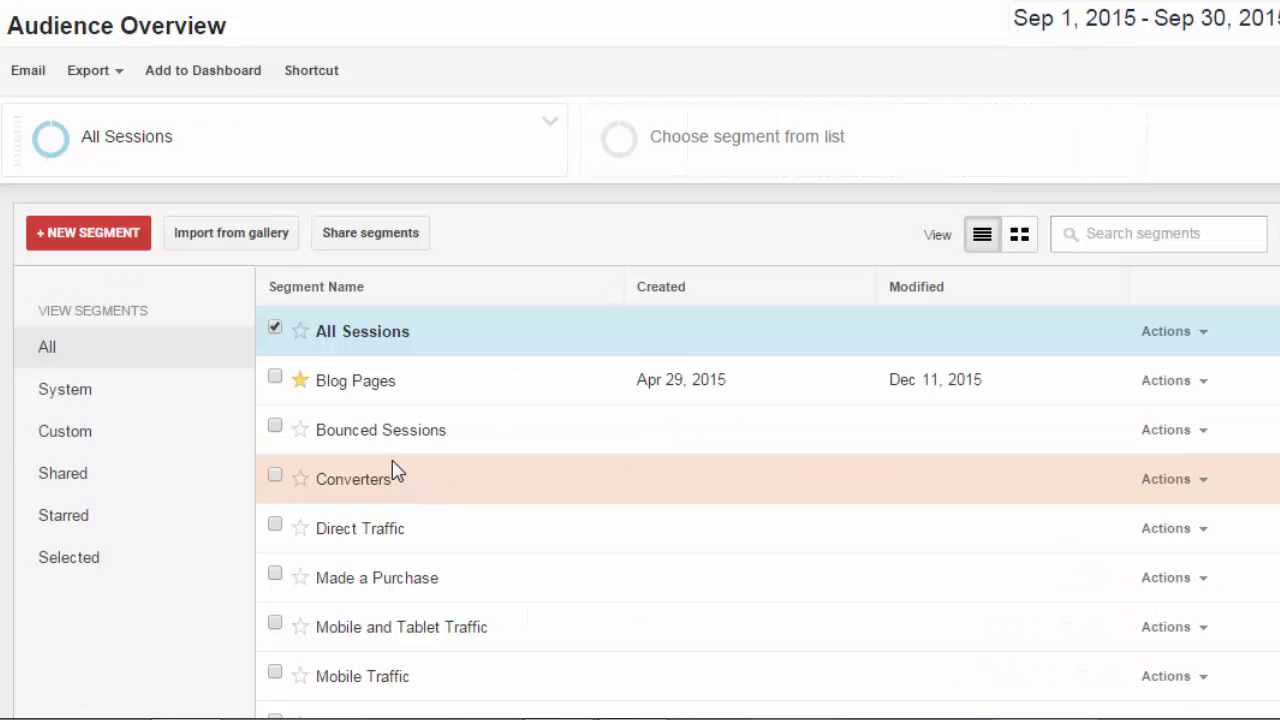
click(68, 432)
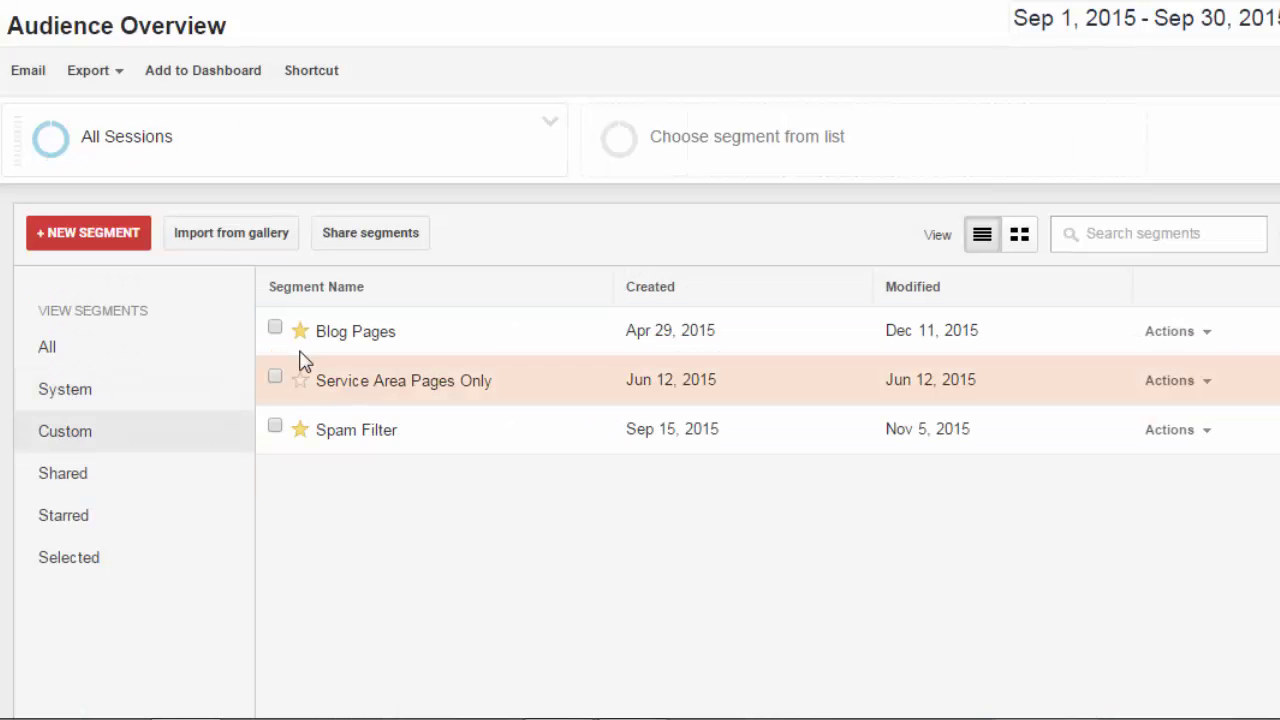
click(273, 327)
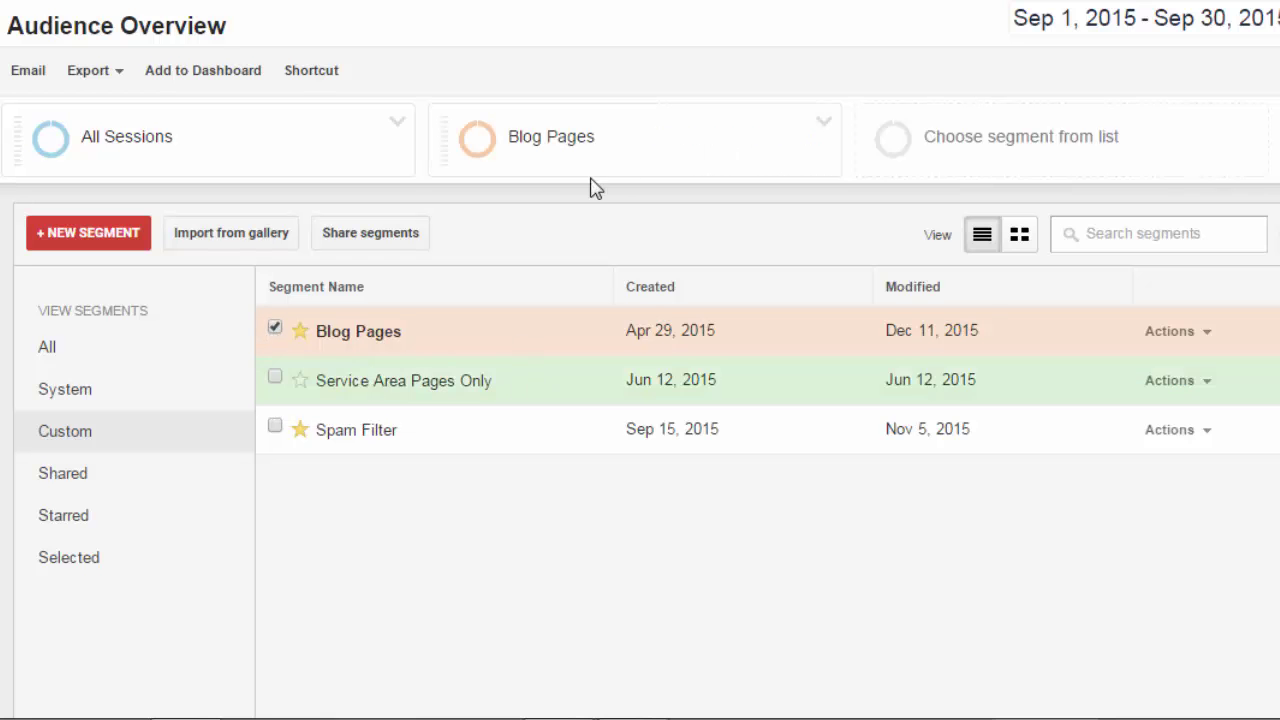
scroll(140, 622, down, 4)
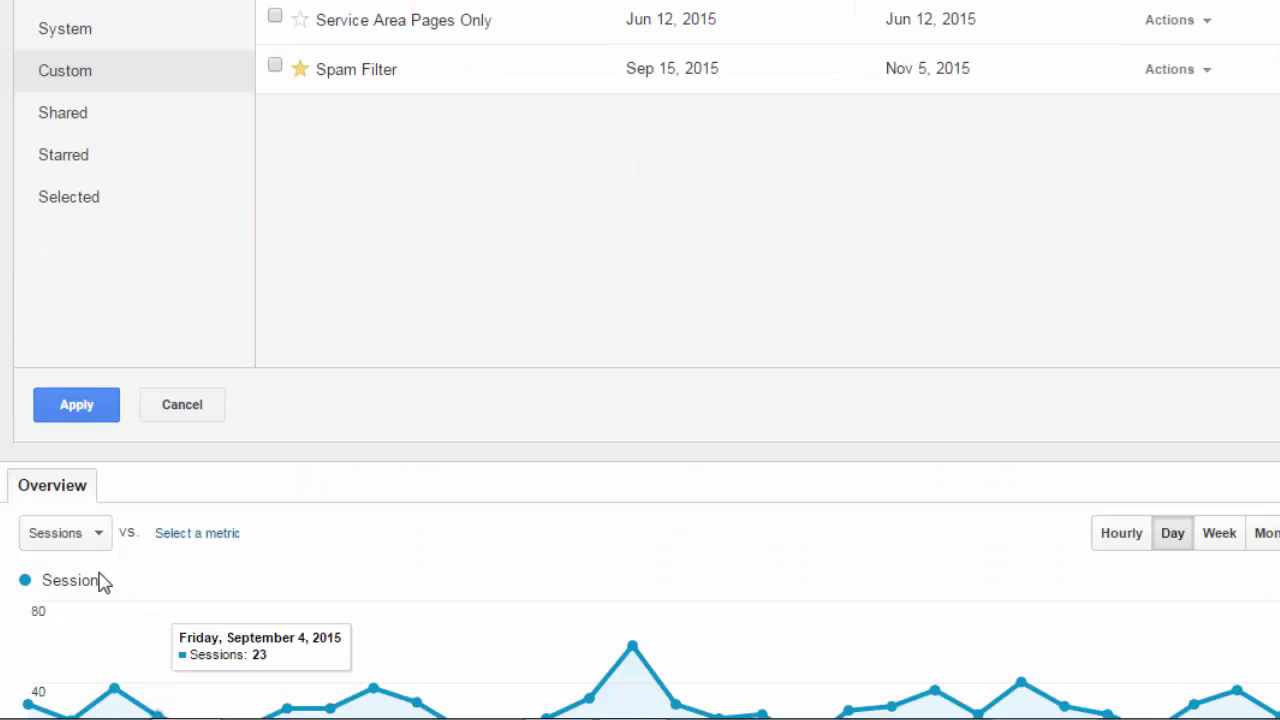
click(109, 407)
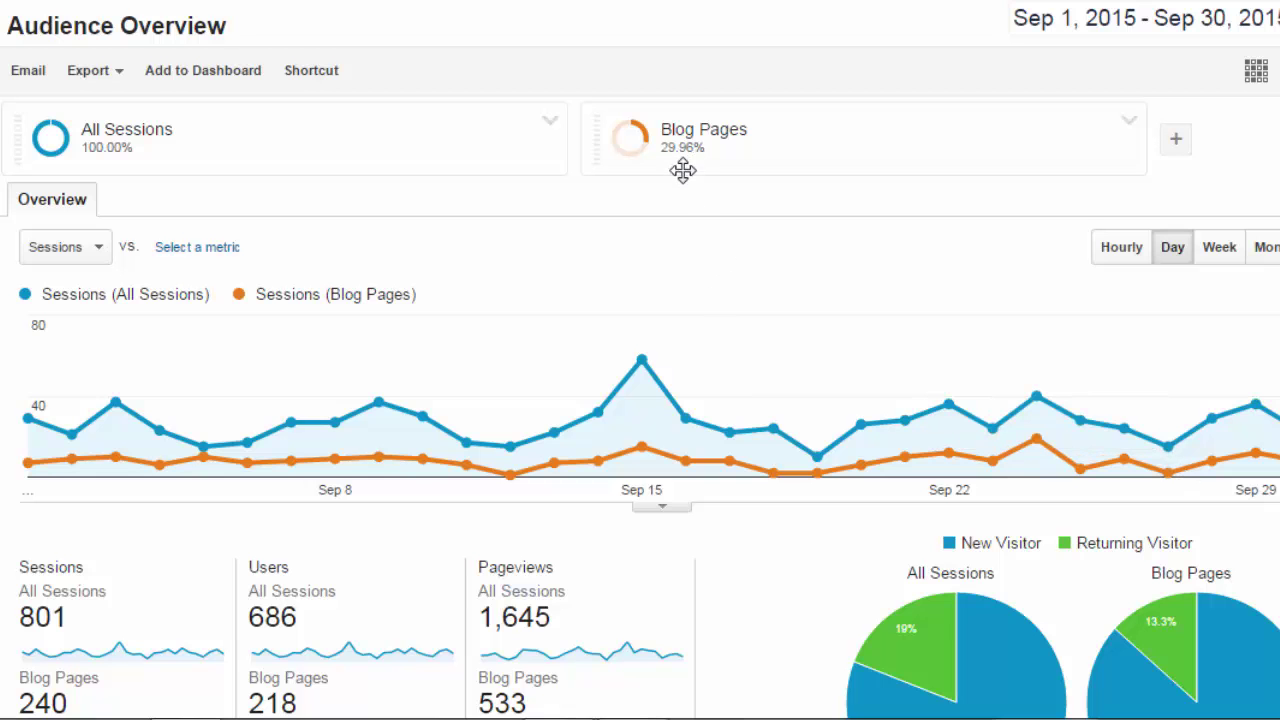
Compare Blog Pages with All Sessions in the sessions chart, metrics and visitor pie charts, and check the segment's share of sessions
mouse_move(683, 164)
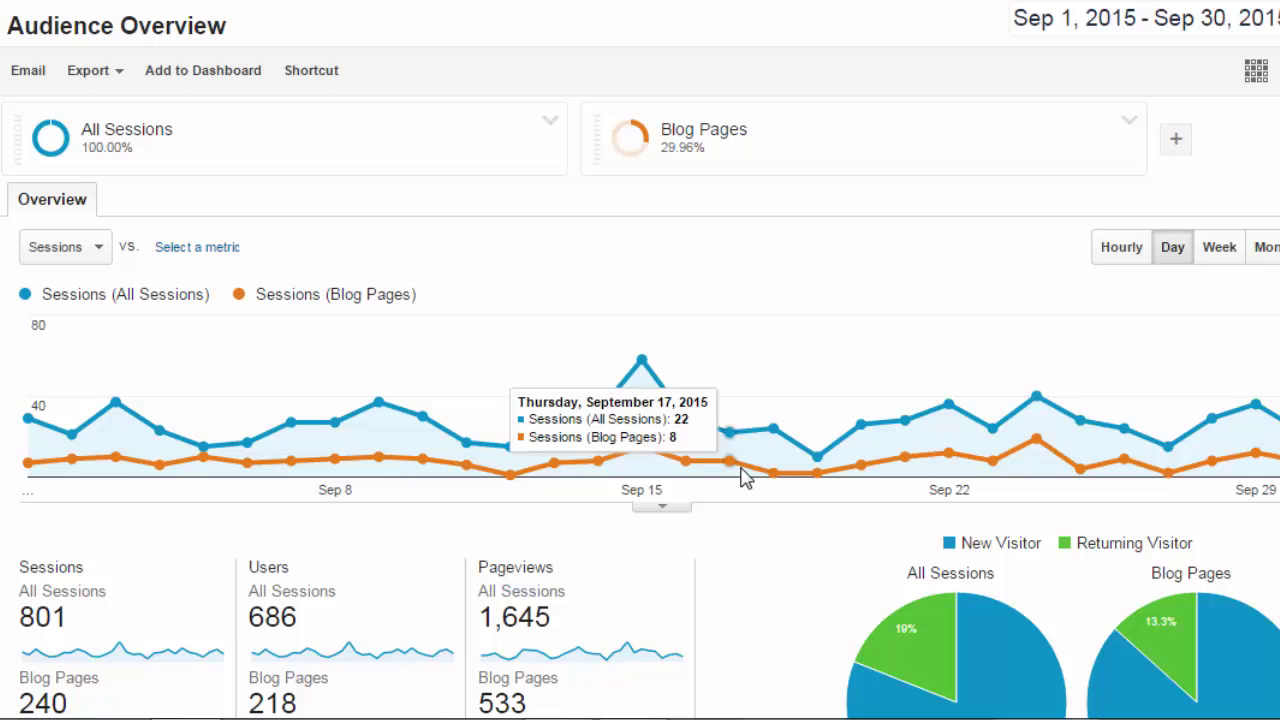
scroll(753, 481, down, 1)
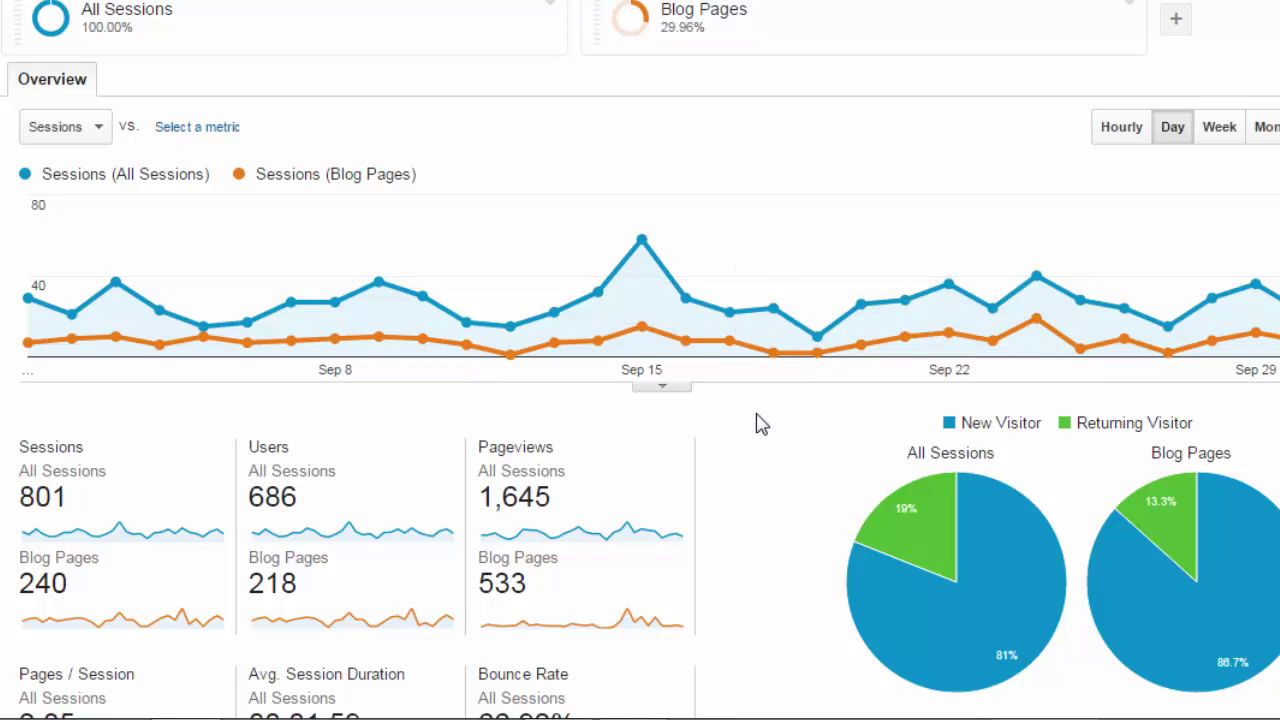
scroll(760, 424, down, 3)
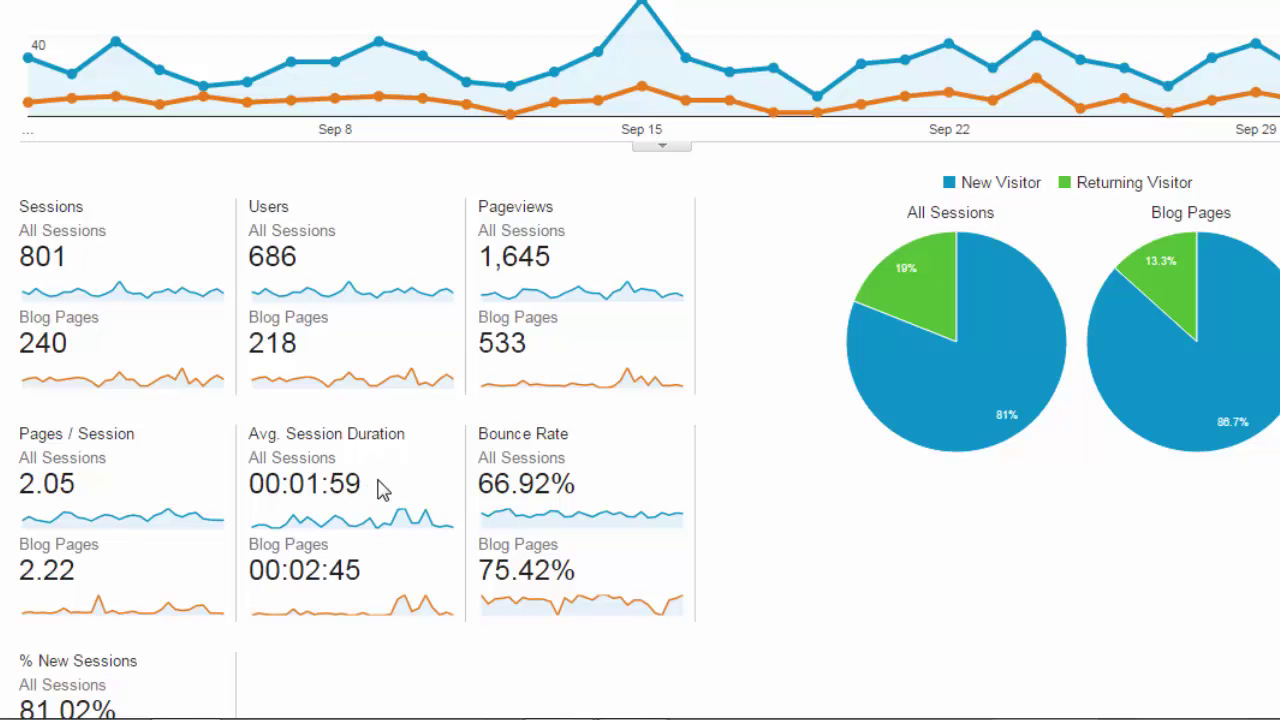
scroll(388, 488, up, 4)
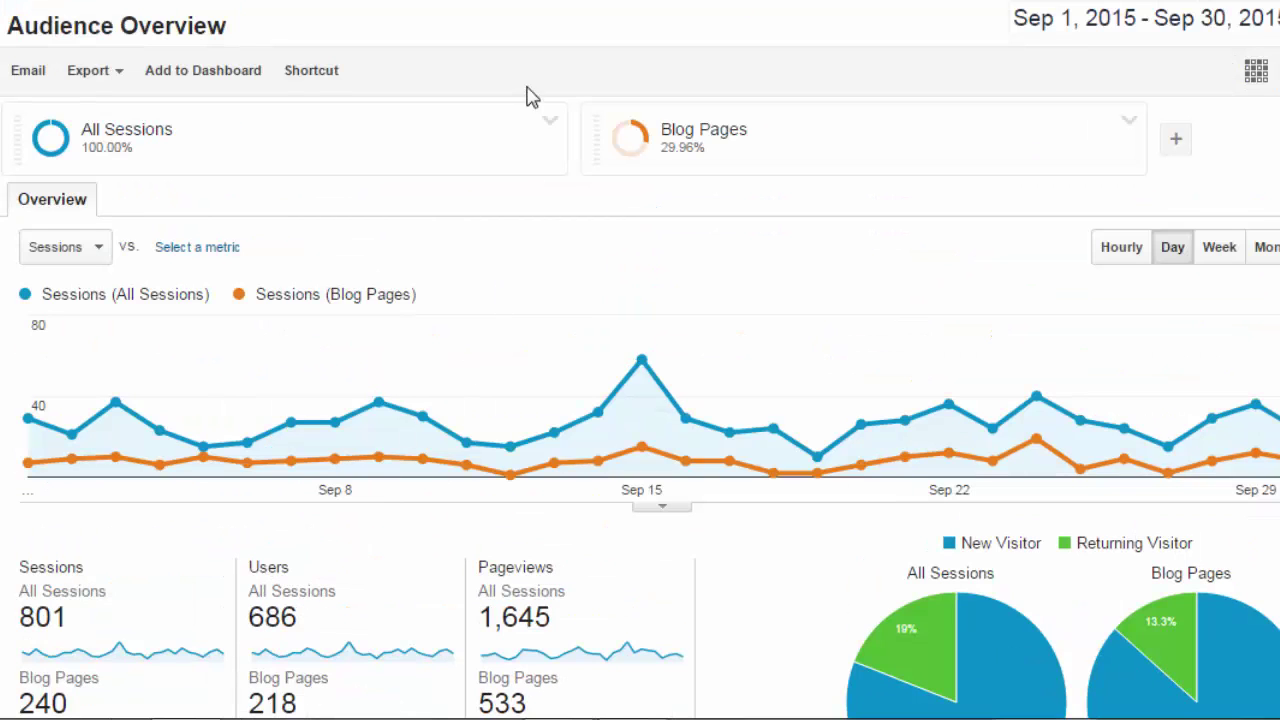
mouse_move(869, 143)
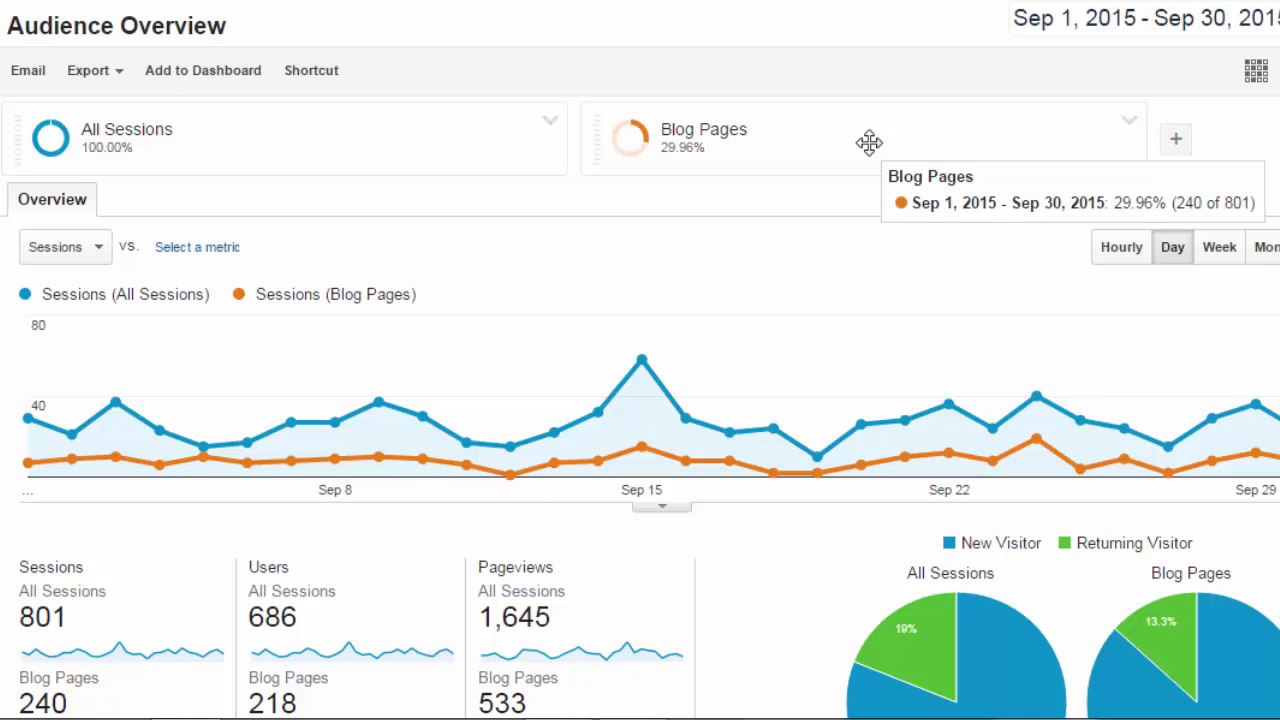